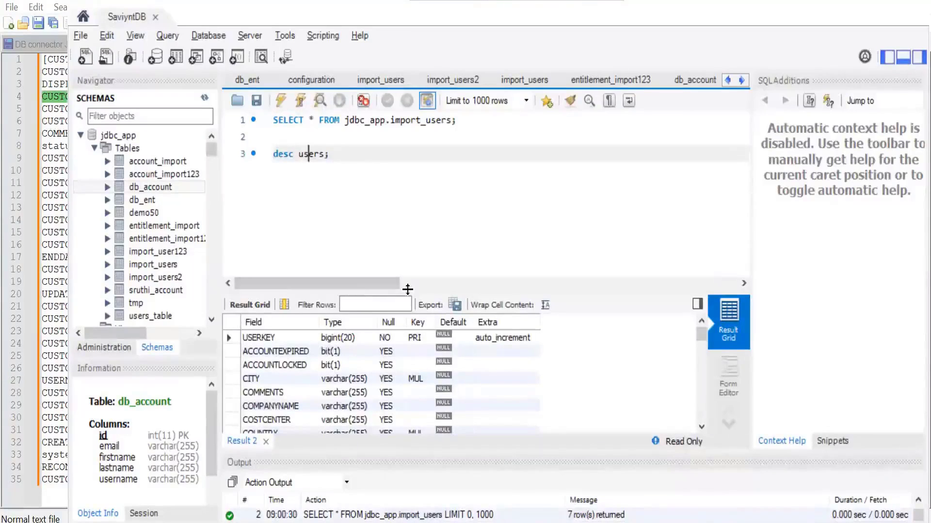
Enlarge the result grid showing the users table description, and highlight CUSTOMPROPERTY1 in the attribute mapping in Notepad++
left_click_drag(408, 289, 401, 170)
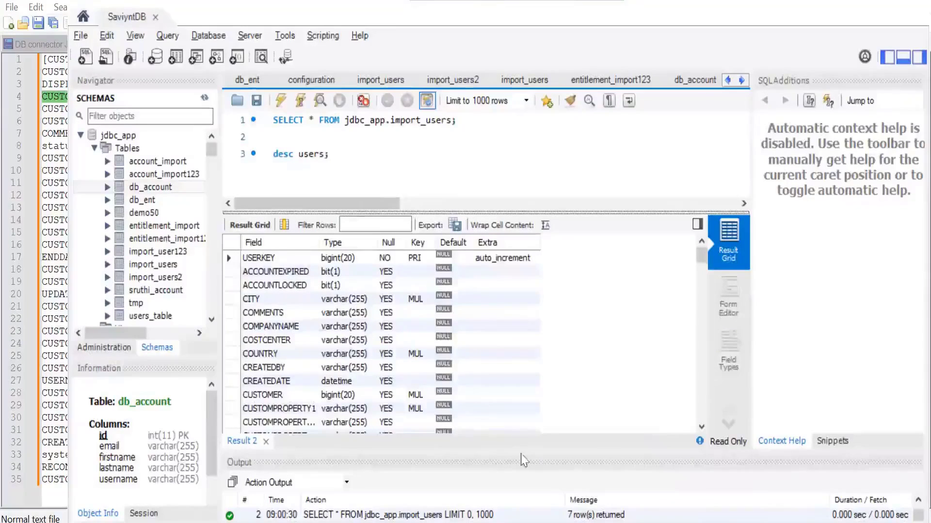
key("alt+Tab")
double_click(96, 60)
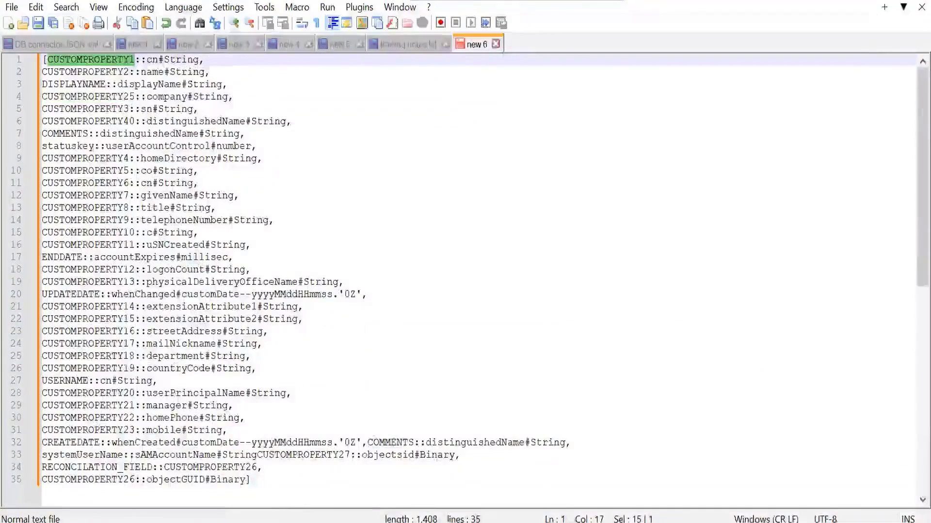
Switch back to MySQL Workbench, widen the Field column and select the CUSTOMPROPERTY1 row in the users table description
key("alt+Tab")
scroll(296, 338, "down", 3)
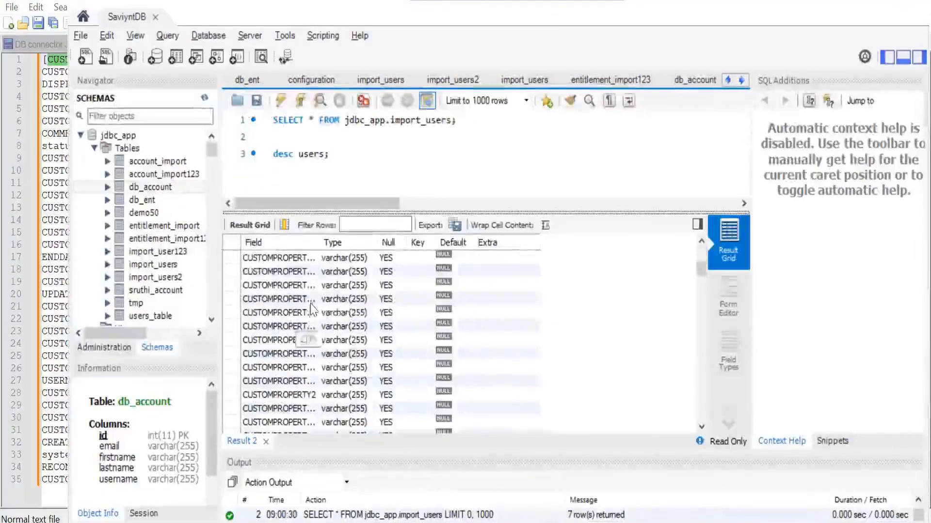
scroll(313, 305, "up", 3)
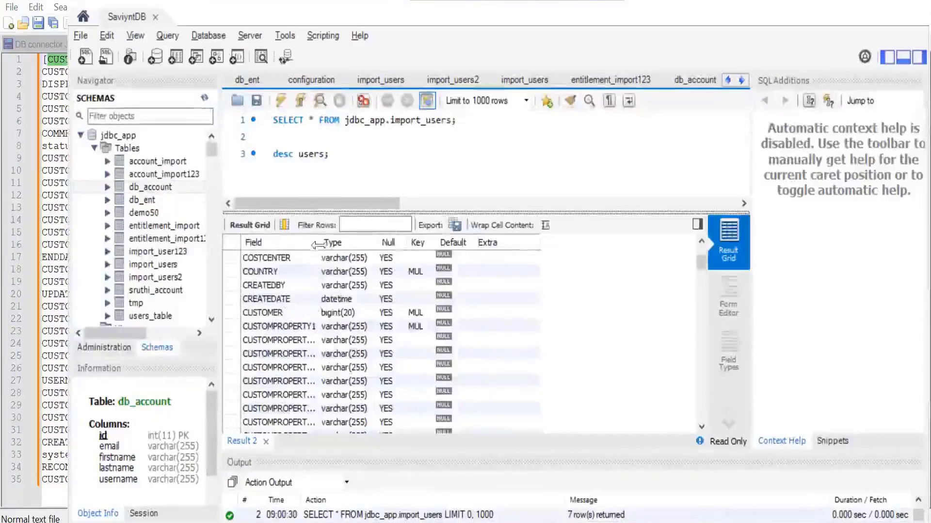
left_click_drag(323, 242, 398, 242)
left_click(314, 331)
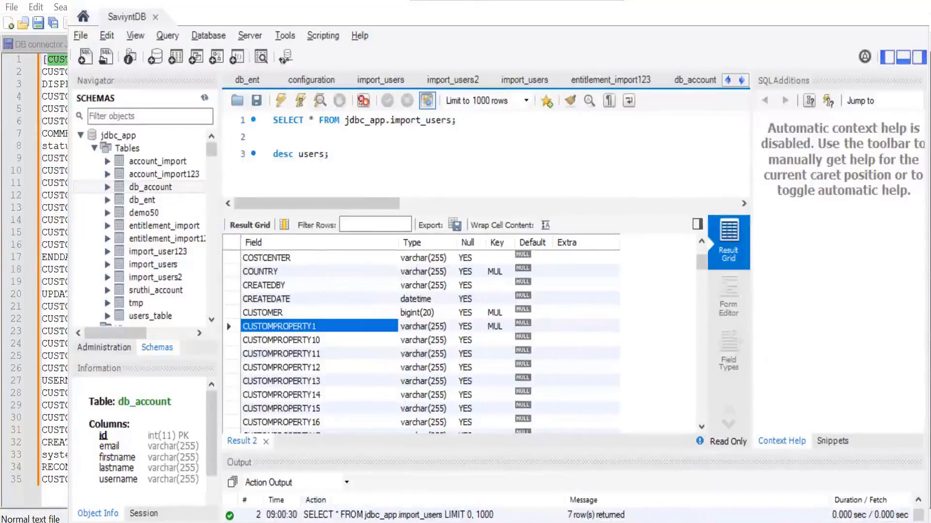
Highlight name in the CUSTOMPROPERTY2 mapping in Notepad++, and select the matching name attribute of CN=Administrator in the LDAP browser
key("alt+Tab")
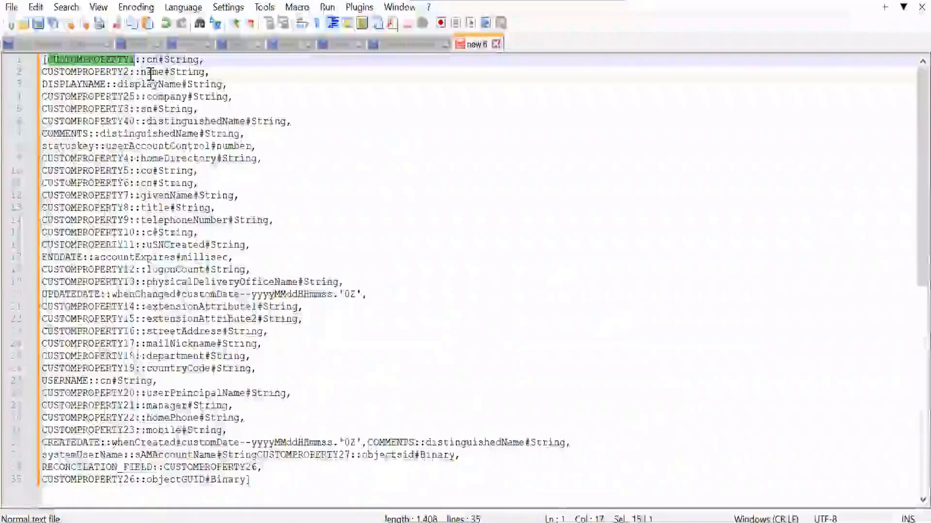
double_click(151, 72)
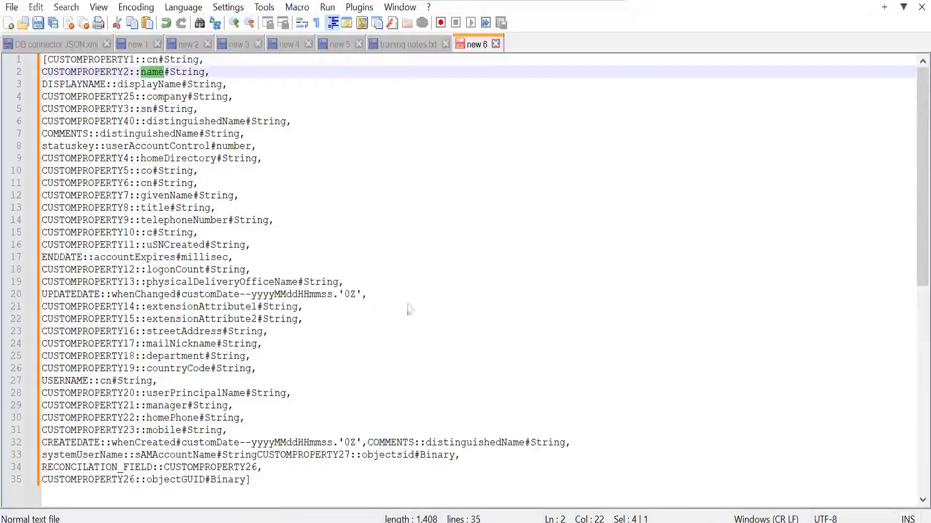
key("alt+Tab")
scroll(273, 231, "down", 4)
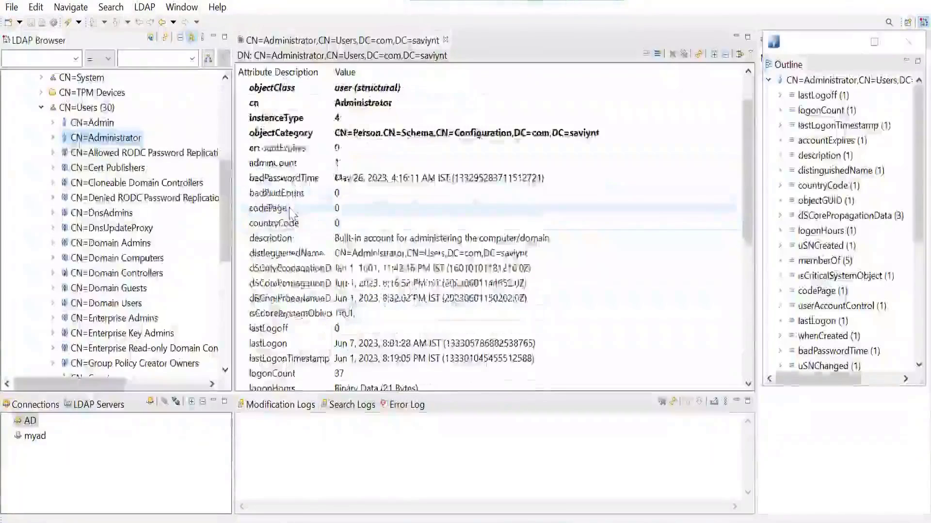
scroll(273, 231, "down", 1)
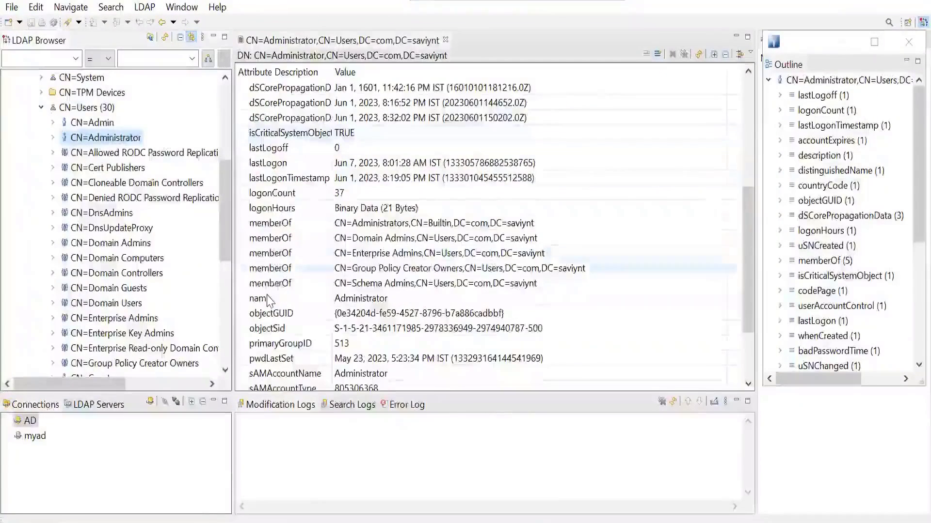
left_click(269, 299)
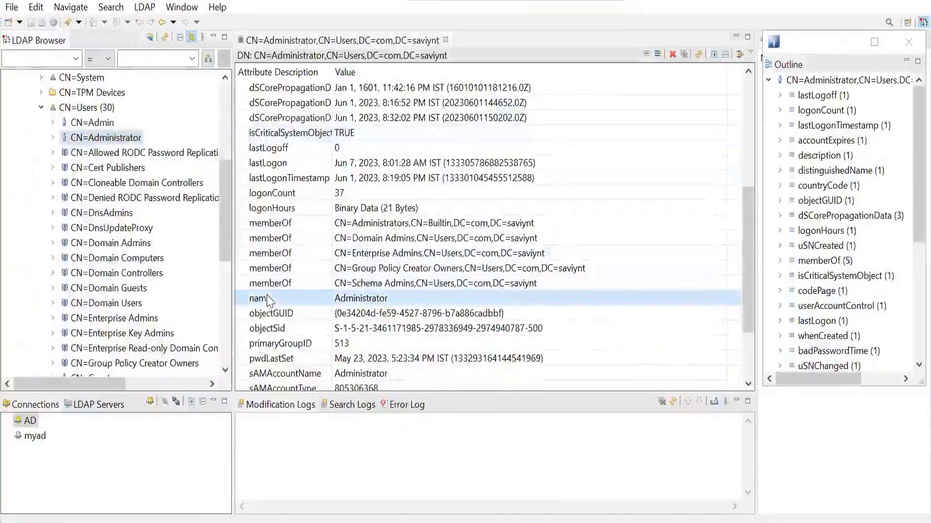
Highlight displayName in the Notepad++ mapping, look for it among the CN=Administrator attributes in the LDAP browser and open the quick filter
key("alt+Tab")
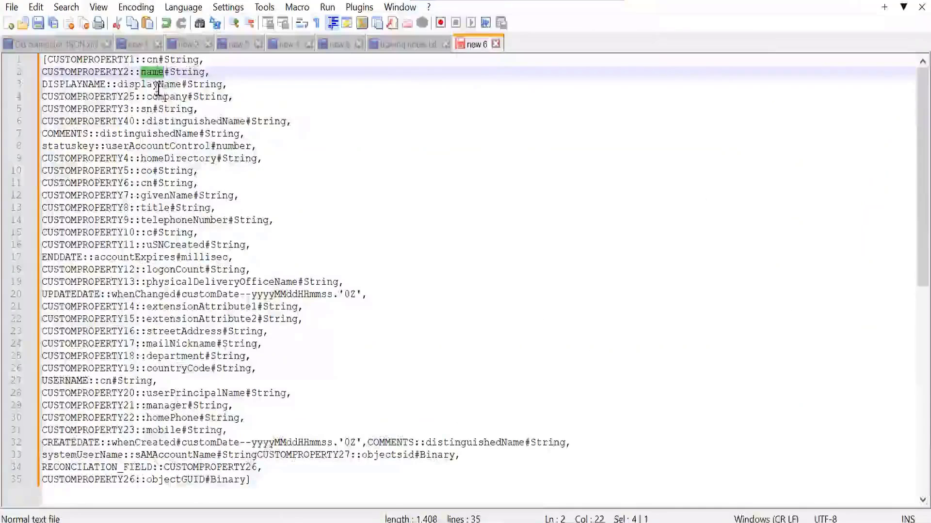
double_click(158, 85)
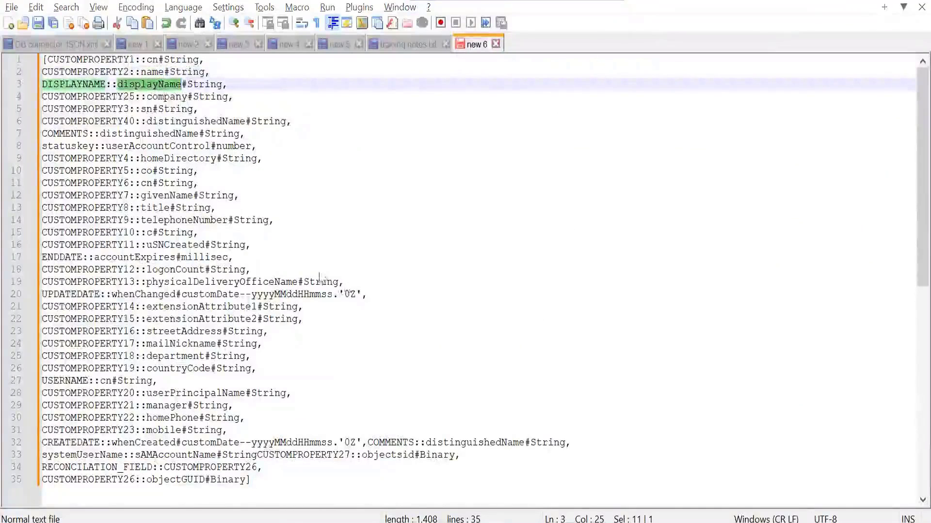
key("alt+Tab")
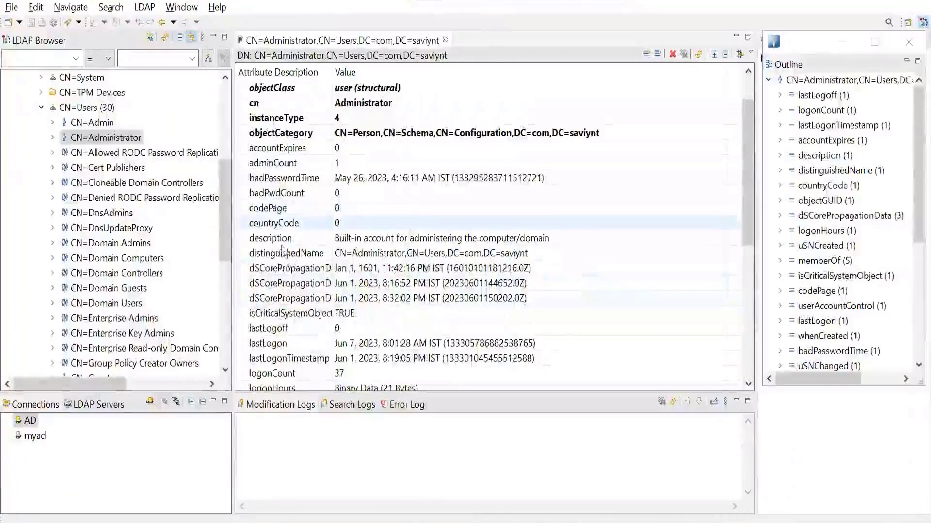
scroll(305, 256, "down", 6)
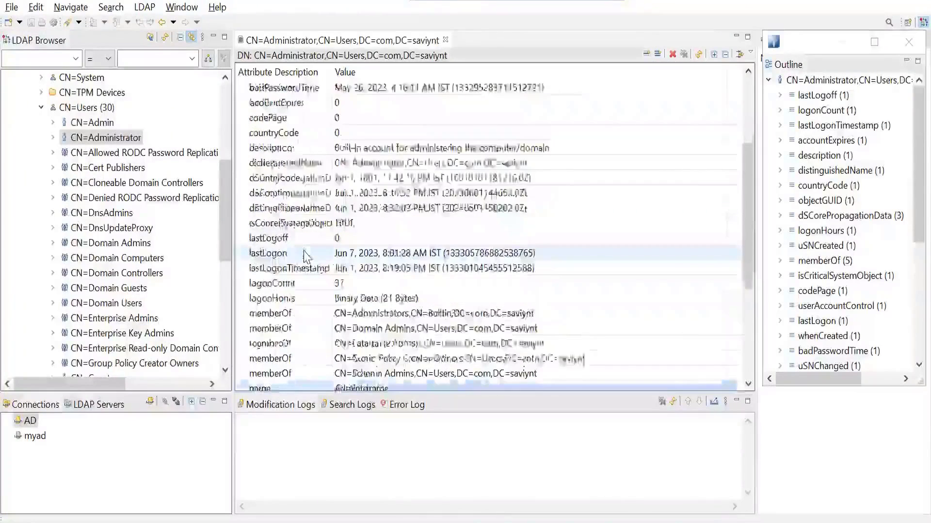
scroll(304, 255, "up", 5)
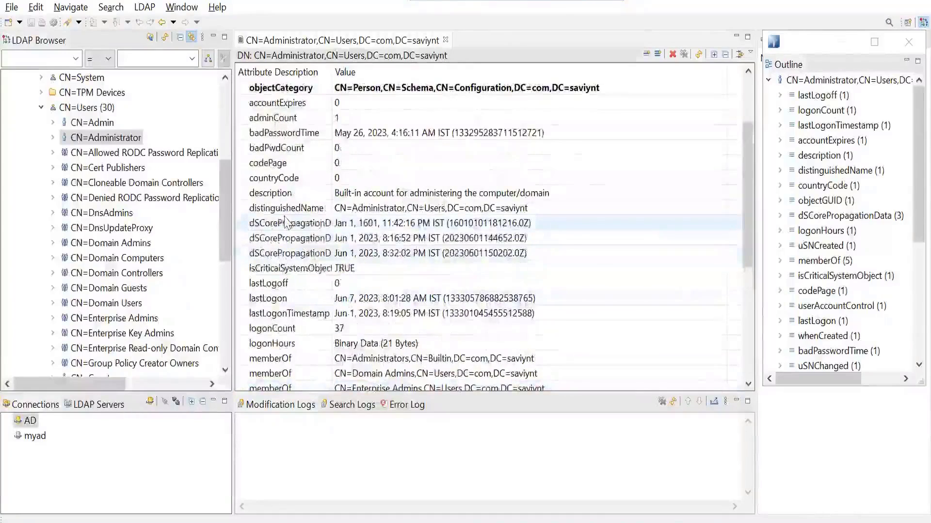
scroll(287, 221, "up", 1)
scroll(288, 222, "up", 1)
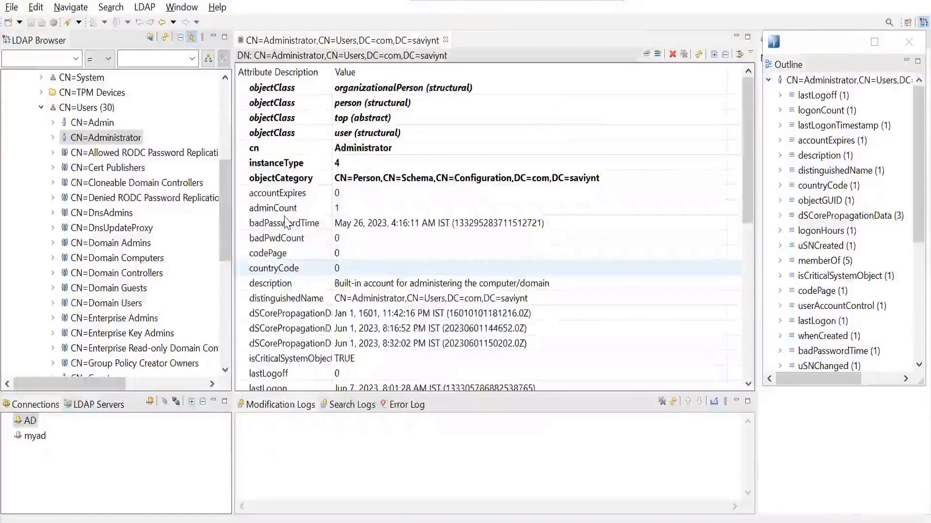
key("ctrl+f")
type("d")
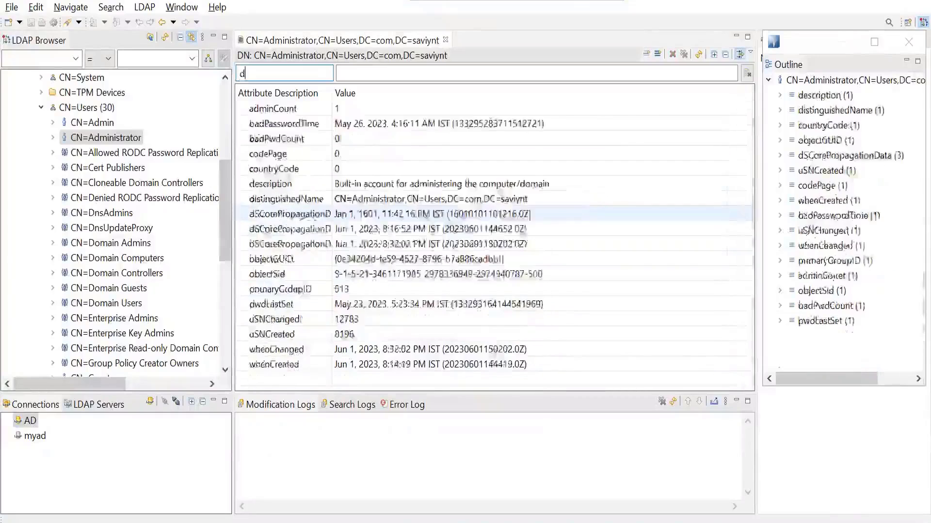
type("isg")
key("BackSpace")
key("BackSpace")
key("BackSpace")
key("BackSpace")
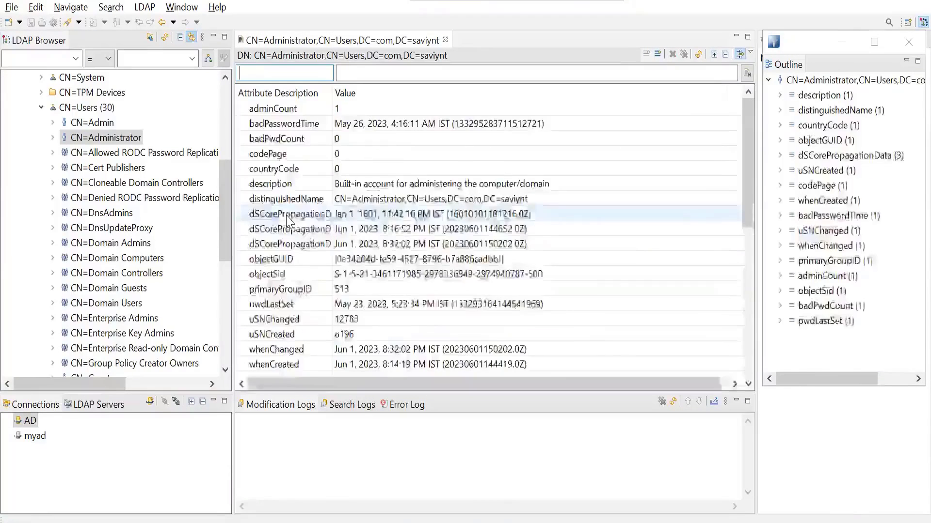
Open the CN=Admin entry and filter its attributes by disp to find displayName
left_click(92, 123)
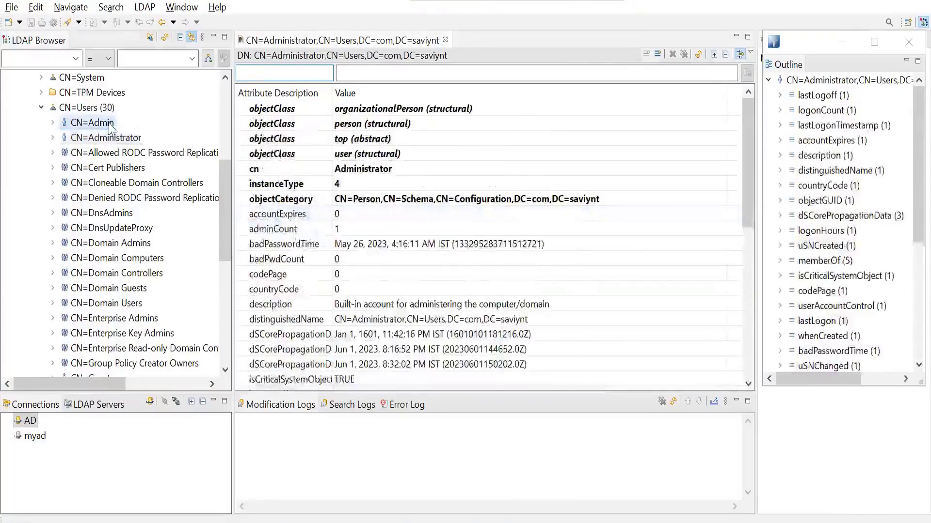
left_click(278, 74)
type("disp")
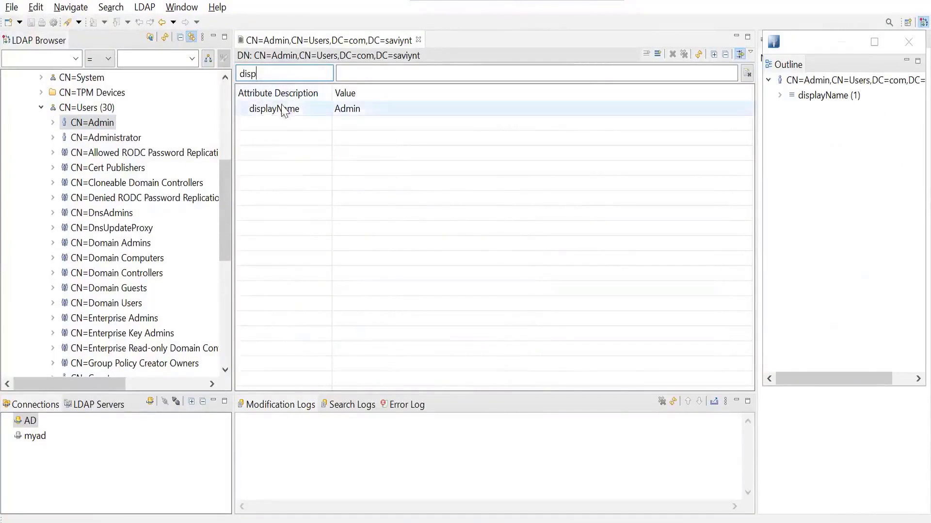
Check the CN=Administrator entry for displayName with the same filter, and look through the entries under CN=Users
left_click(93, 139)
left_click(92, 124)
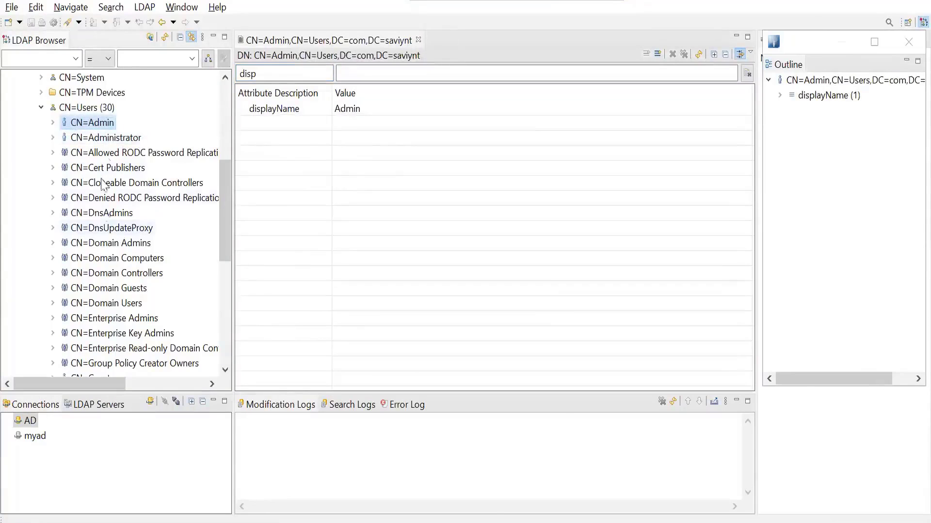
left_click(108, 139)
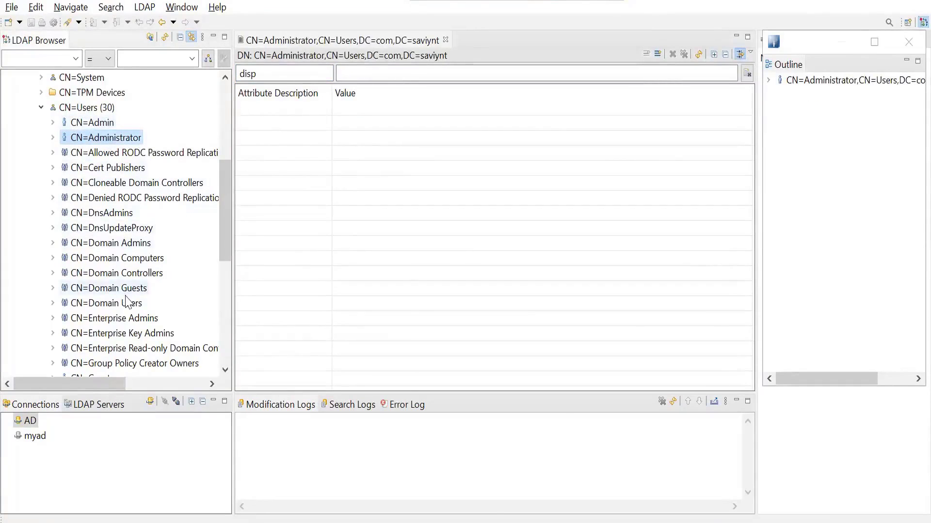
scroll(127, 302, "down", 2)
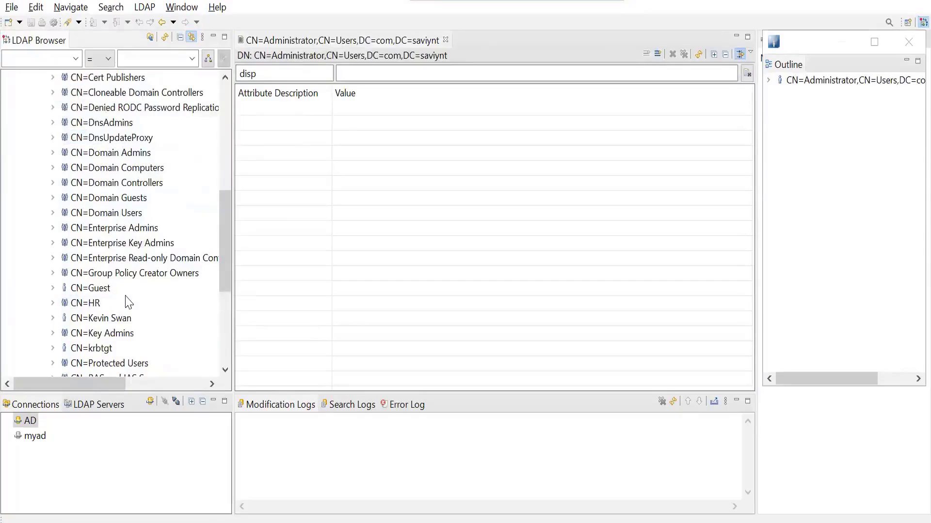
scroll(103, 260, "up", 3)
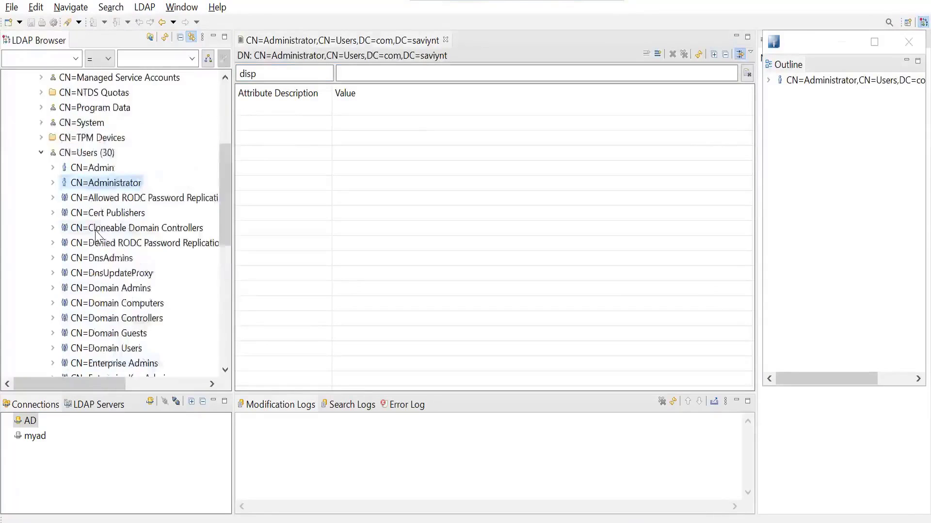
scroll(103, 260, "down", 3)
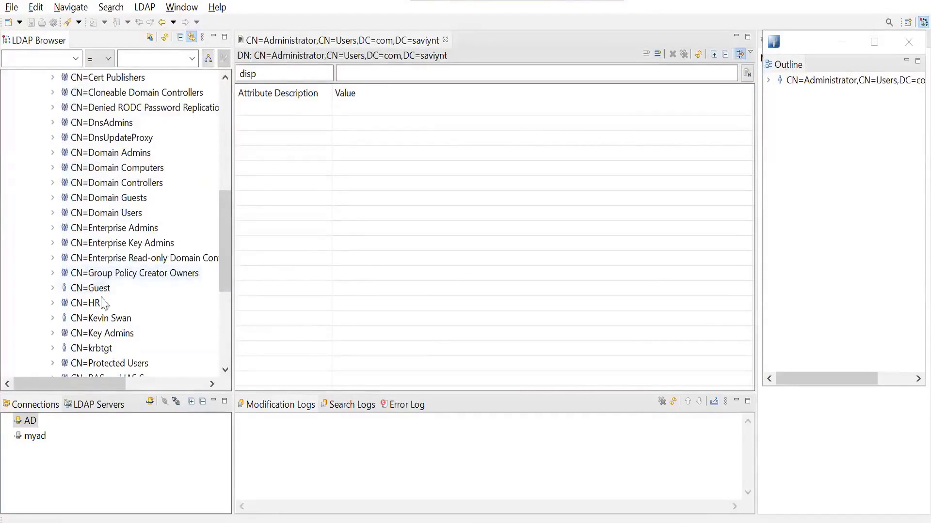
scroll(106, 183, "up", 3)
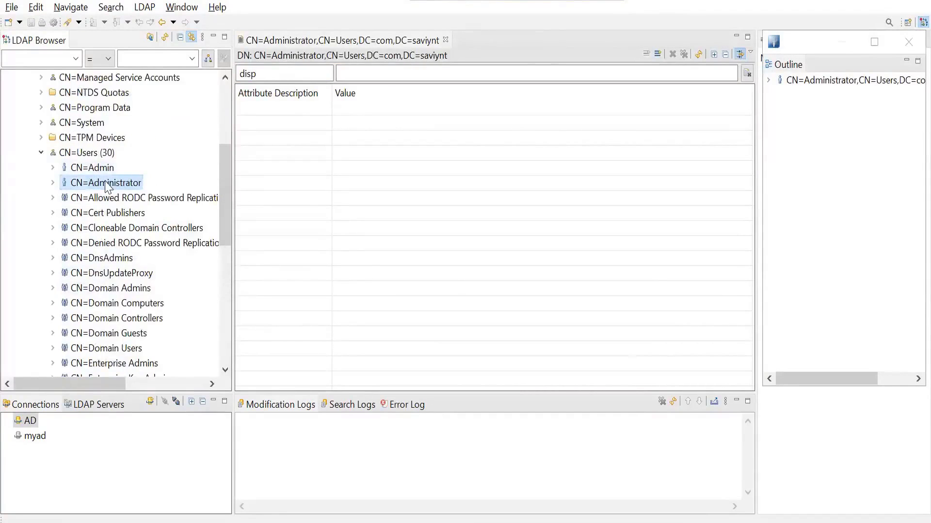
left_click(104, 198)
left_click(104, 183)
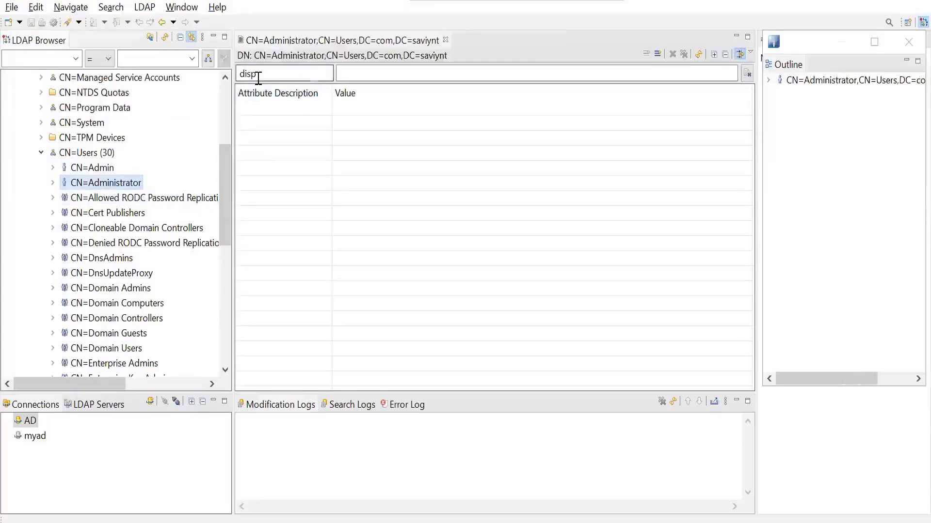
Re-enter the disp attribute filter for CN=Administrator and clear it to list all attributes again
key("BackSpace")
key("BackSpace")
key("BackSpace")
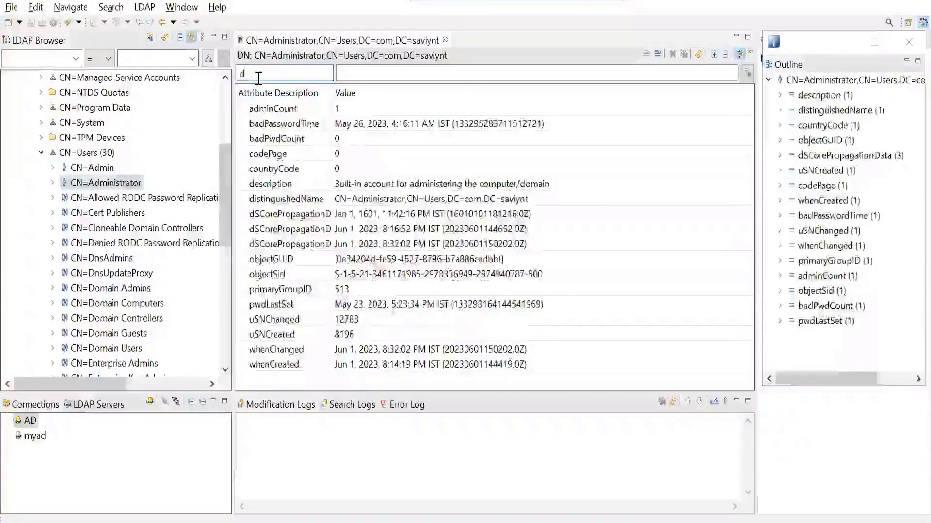
key("BackSpace")
type("disp")
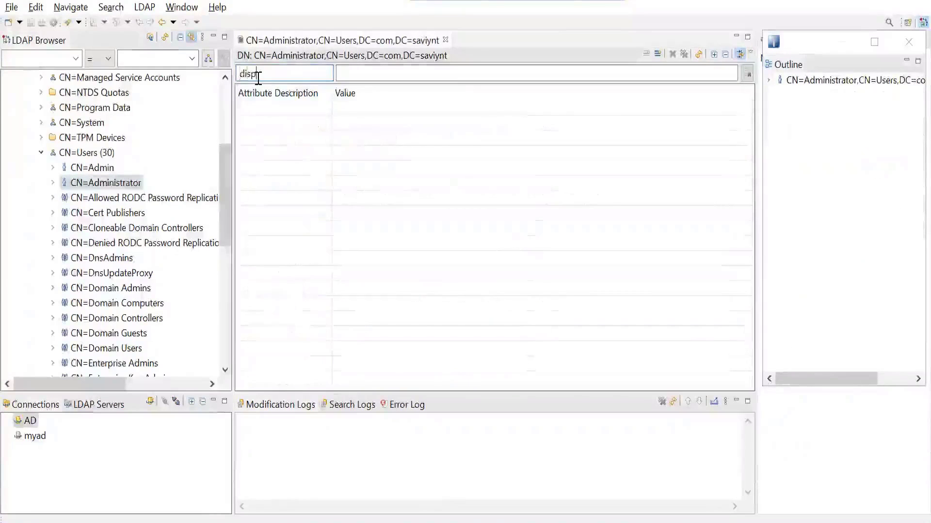
key("BackSpace")
key("BackSpace")
key("BackSpace")
key("BackSpace")
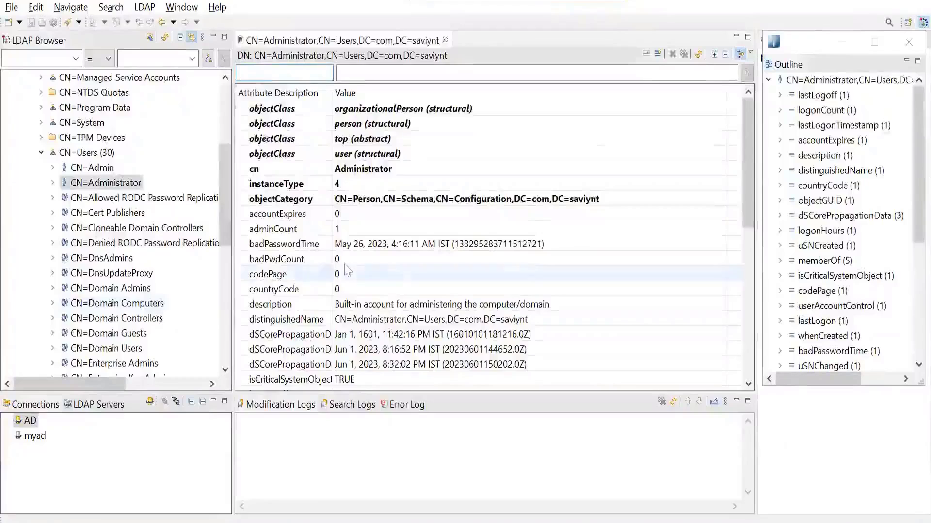
Open the user entry listed between CN=HR and CN=Key Admins under CN=Users
scroll(115, 281, "down", 2)
scroll(115, 281, "down", 1)
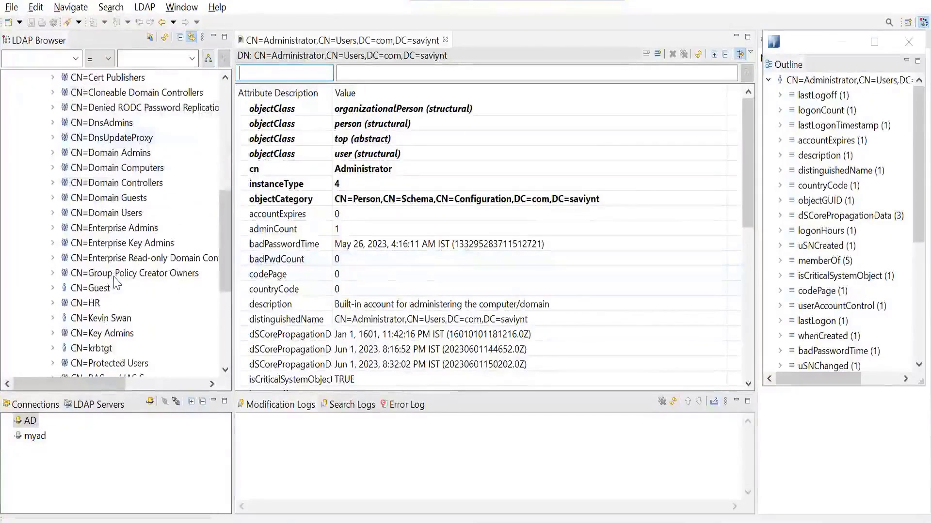
scroll(115, 281, "down", 1)
scroll(114, 281, "down", 1)
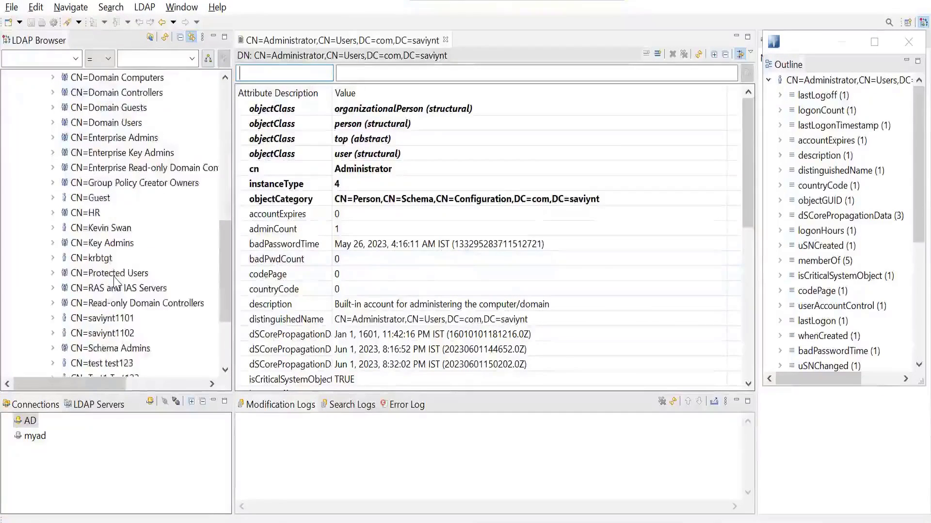
scroll(115, 281, "down", 1)
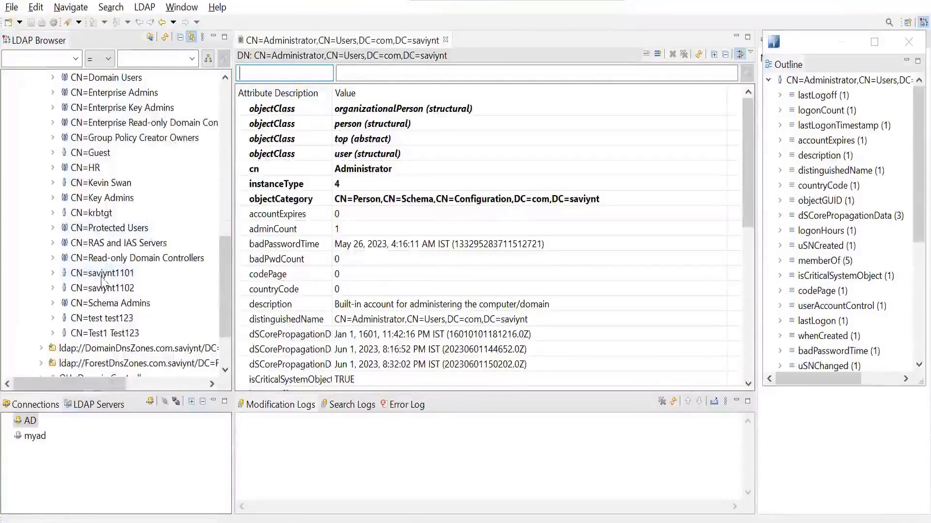
left_click(111, 184)
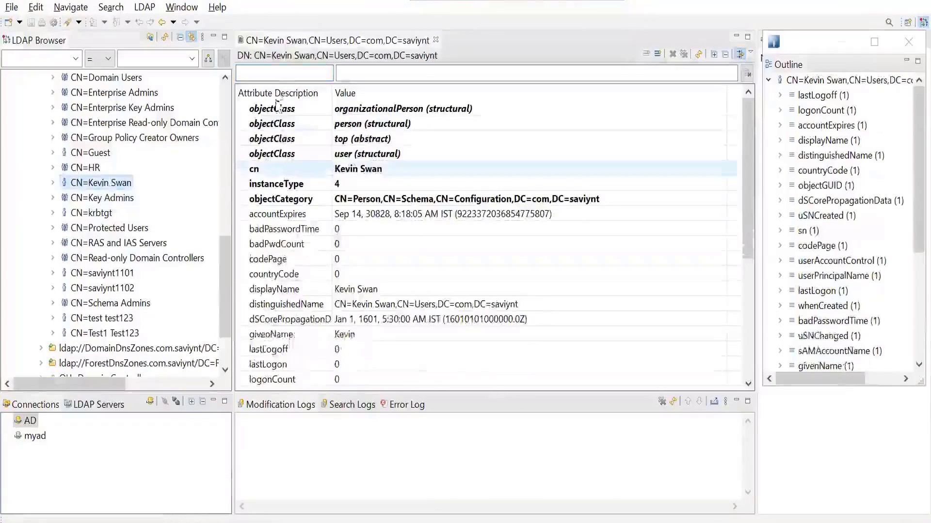
Filter the open user entry's attributes by disp and select the displayName attribute
left_click(279, 72)
type("d")
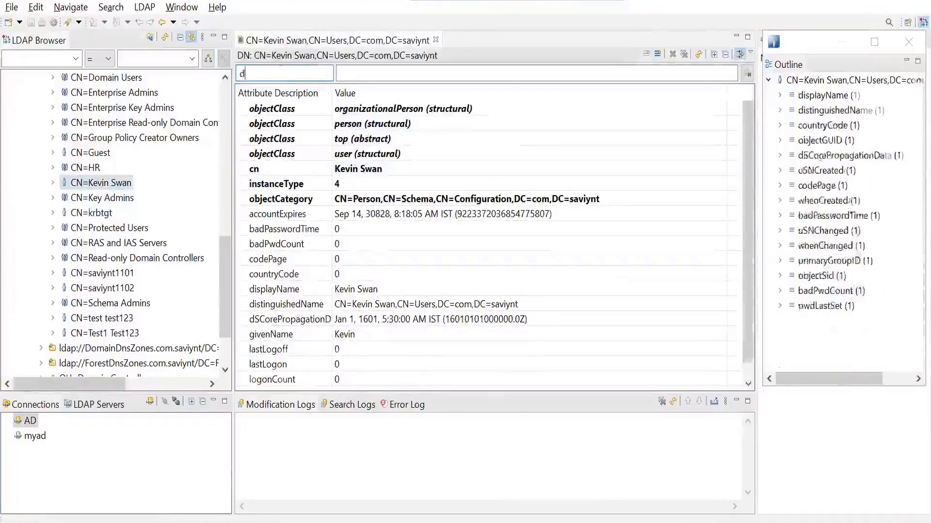
type("isp")
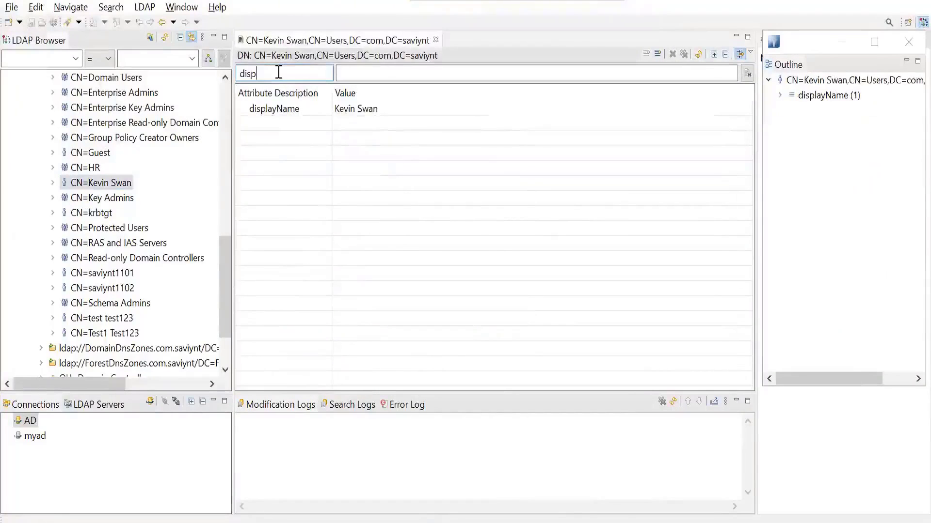
left_click(275, 111)
Switch to the attribute mapping in Notepad++ and highlight displayName in the DISPLAYNAME line
key("alt+Tab")
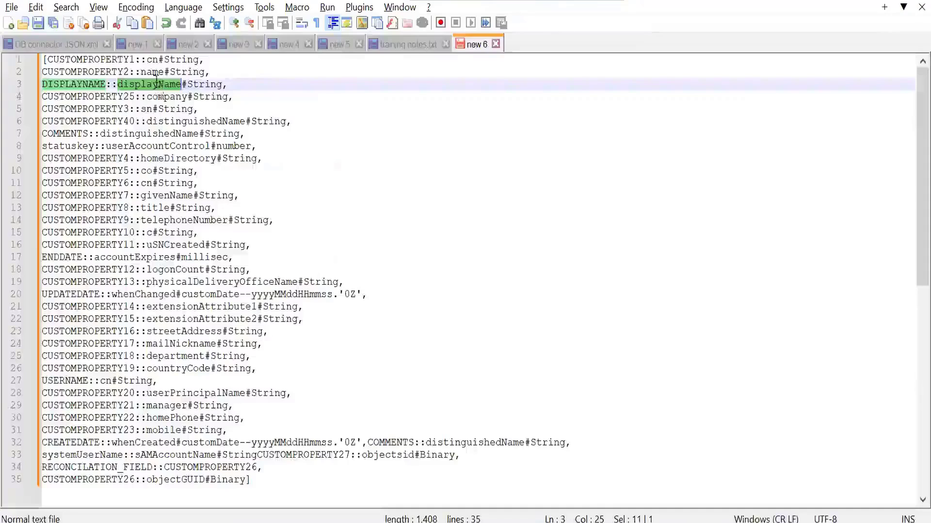
double_click(144, 84)
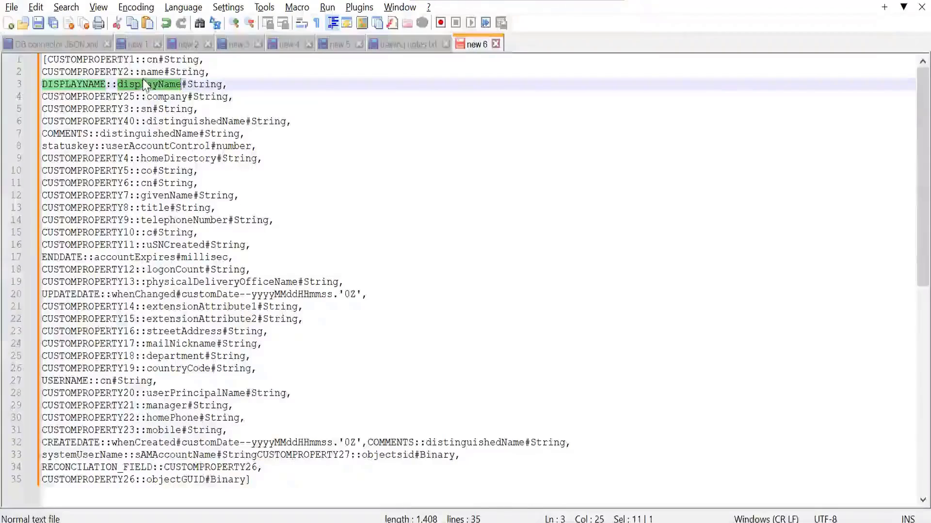
left_click(145, 84)
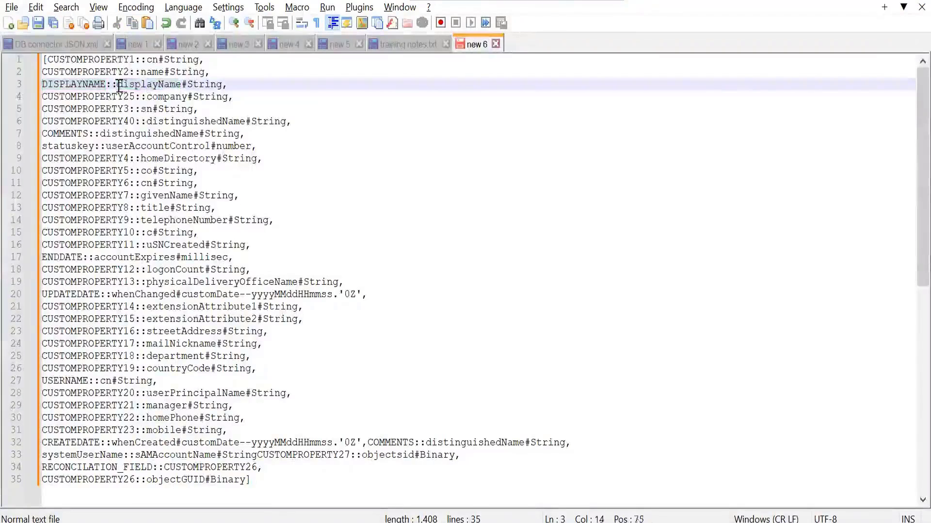
left_click_drag(119, 85, 185, 85)
left_click(138, 84)
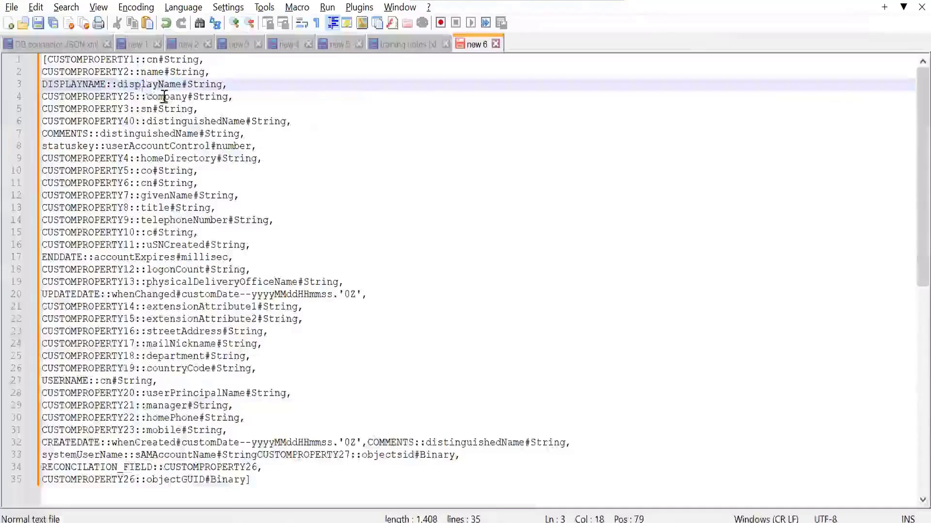
Look up the company attribute from the CUSTOMPROPERTY25 line in the LDAP user entry with the filter comp, and clear the filter
double_click(164, 96)
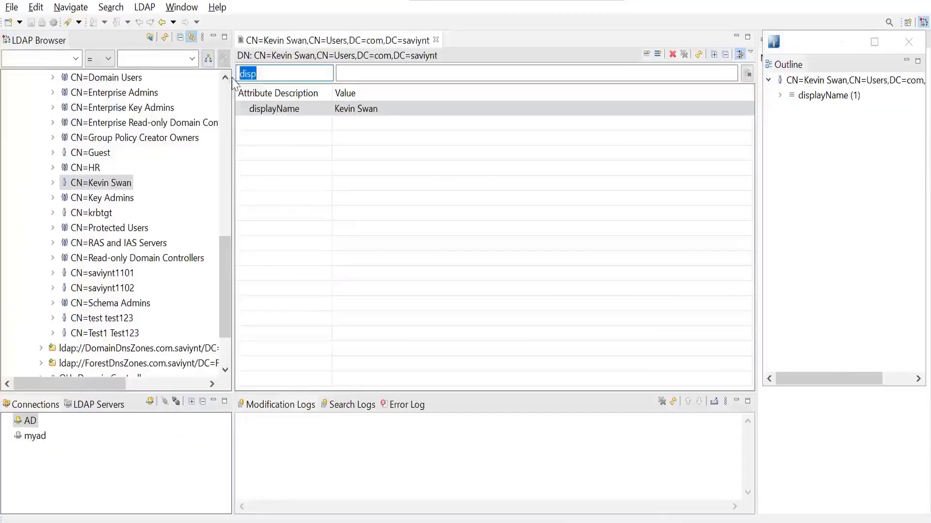
left_click(269, 75)
key("BackSpace")
key("BackSpace")
key("BackSpace")
key("BackSpace")
type("comp")
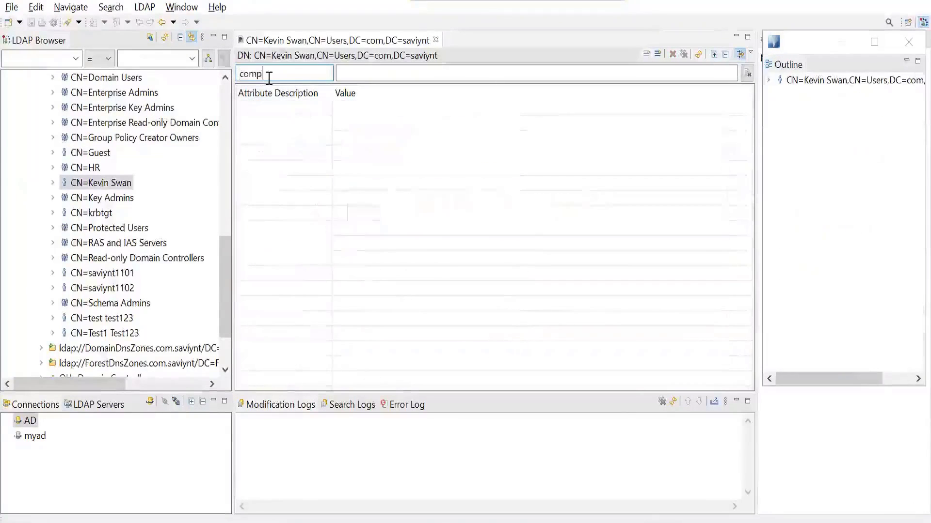
key("BackSpace")
key("BackSpace")
key("BackSpace")
key("BackSpace")
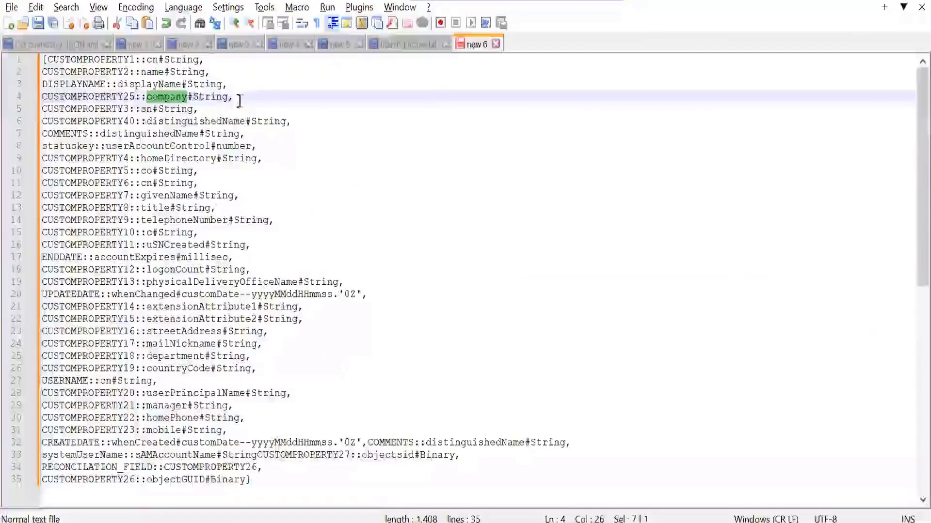
Delete the CUSTOMPROPERTY25::company#String line, including its line break, from the mapping text
left_click_drag(238, 100, 41, 98)
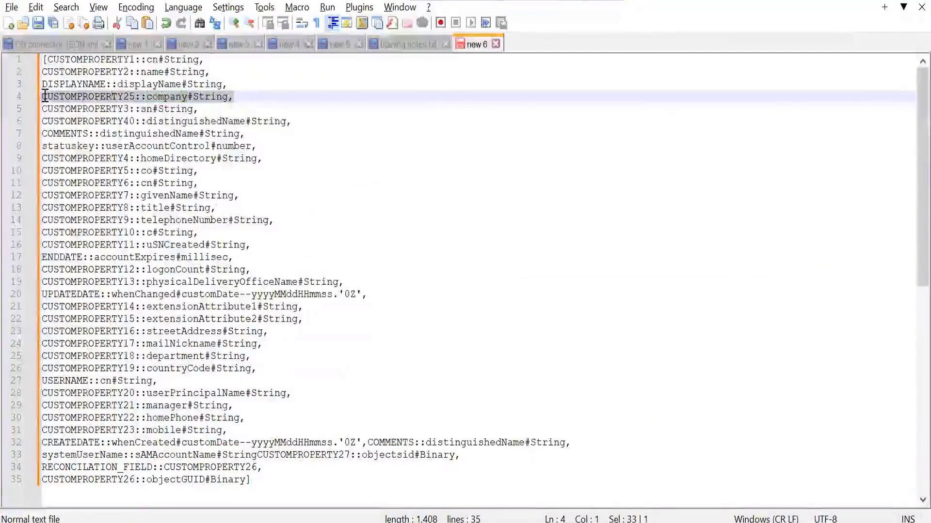
key("Delete")
key("BackSpace")
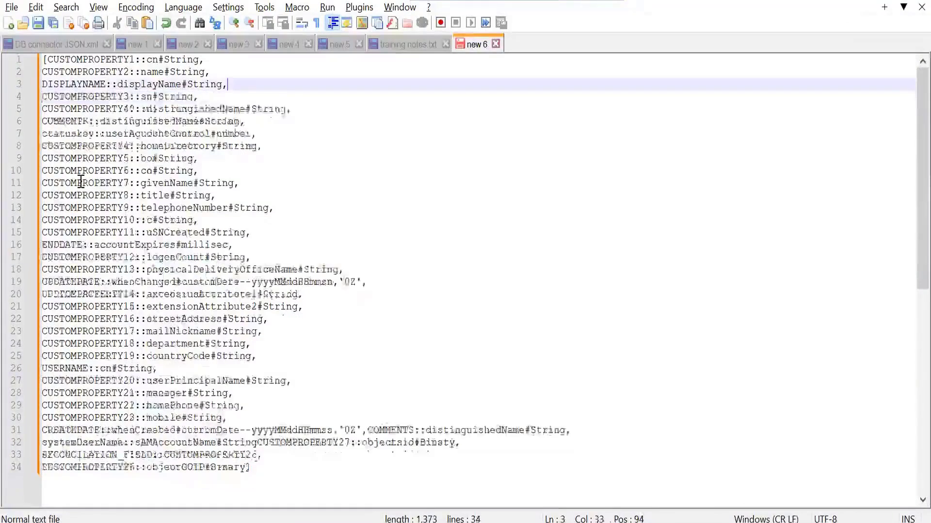
Highlight sn in the CUSTOMPROPERTY3 line and filter the LDAP user entry's attributes by sn
double_click(146, 97)
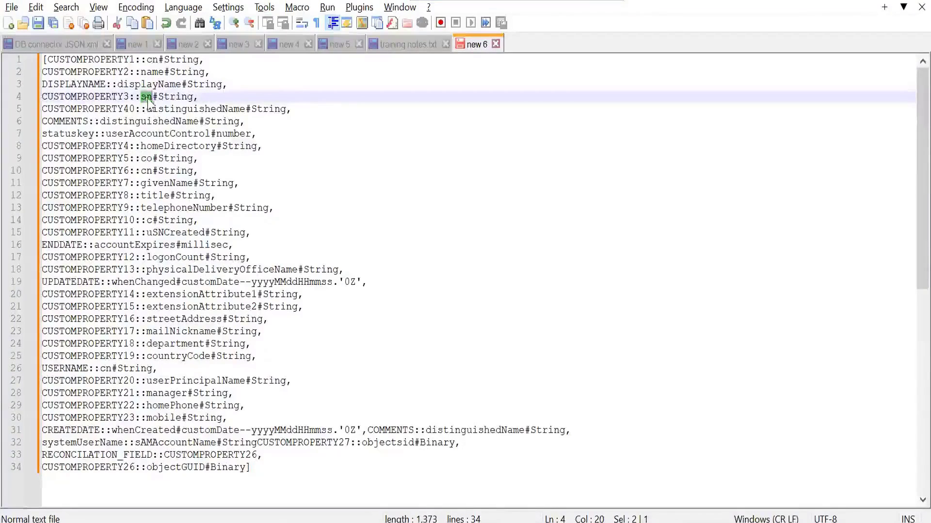
key("alt+Tab")
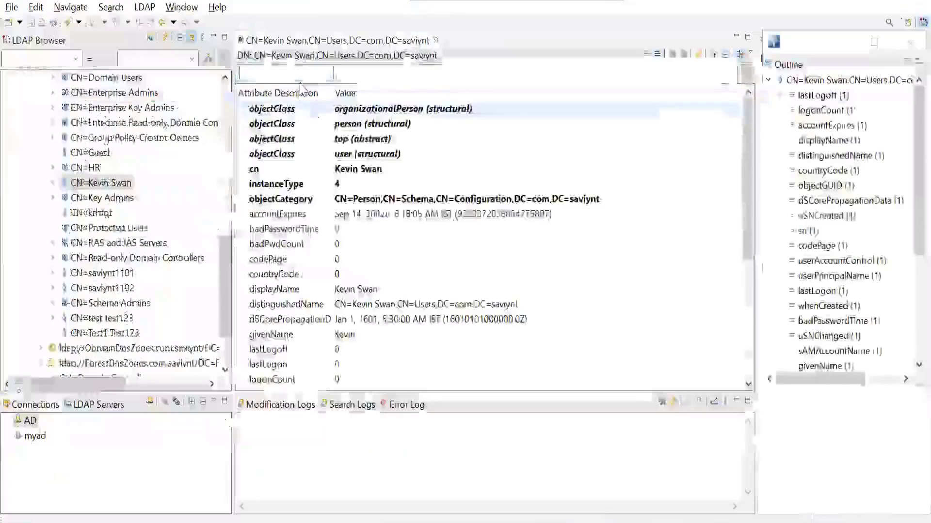
type("sn")
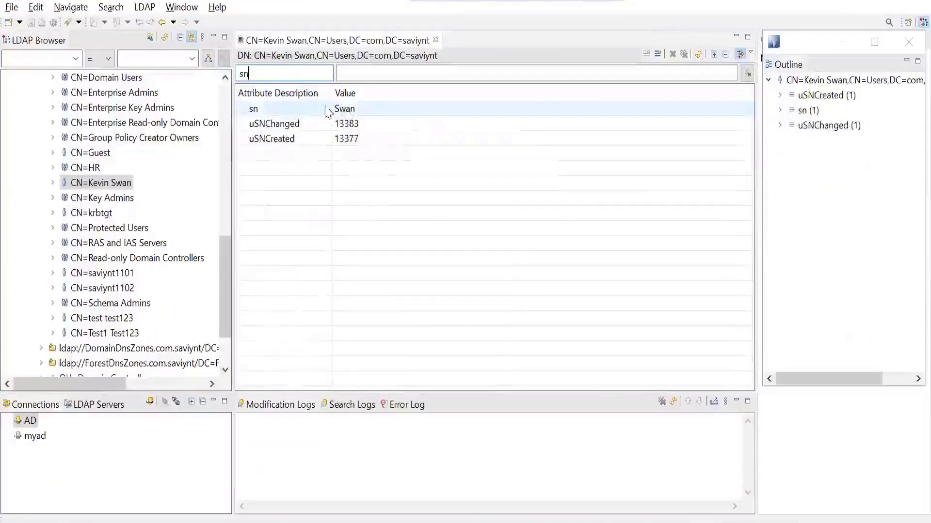
Highlight distinguishedName in the CUSTOMPROPERTY40 line, filter the LDAP user entry by dist and select the matching attribute
key("alt+Tab")
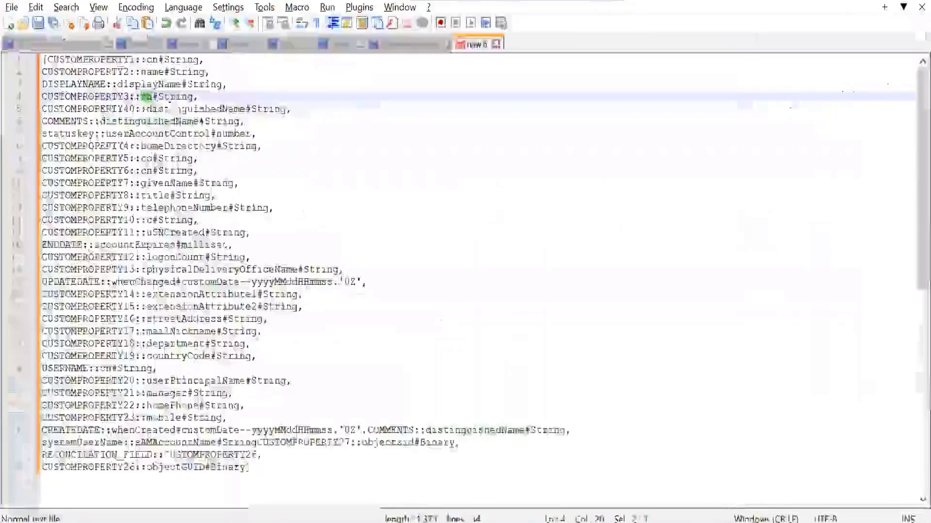
double_click(171, 109)
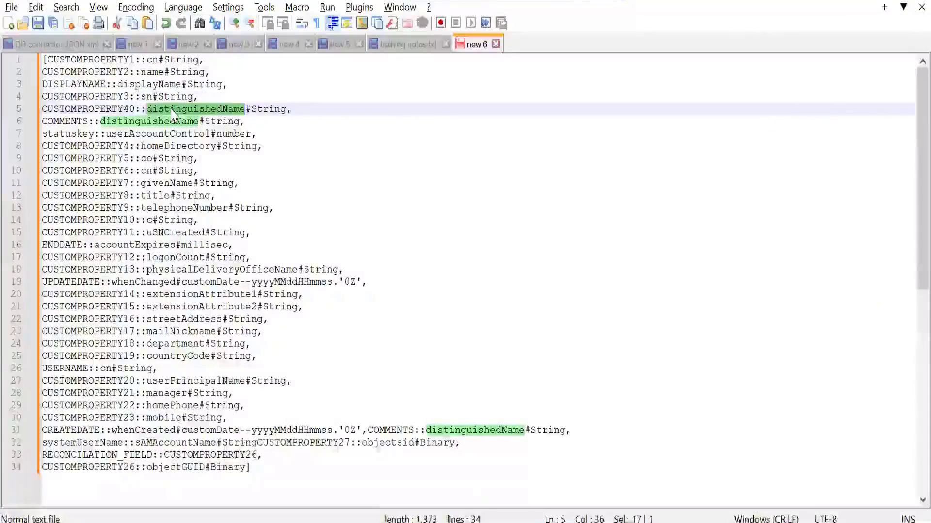
key("alt+Tab")
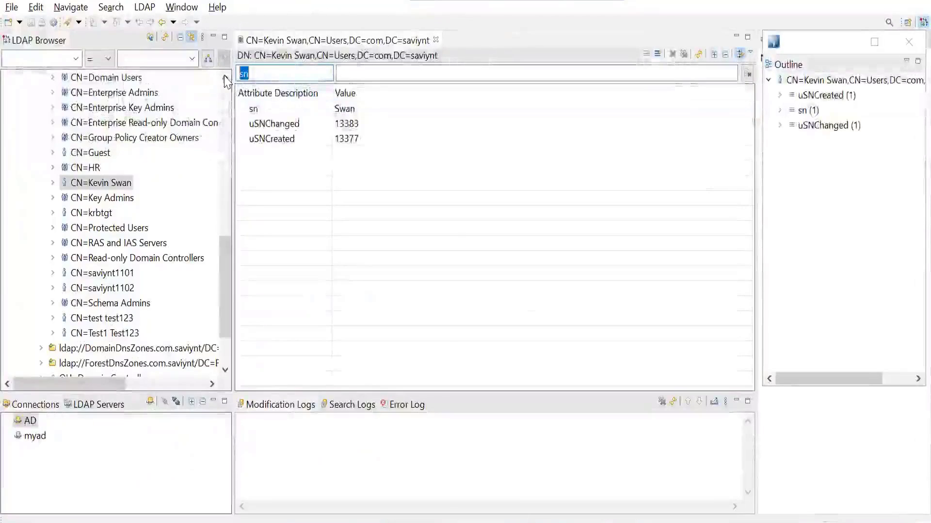
type("dist")
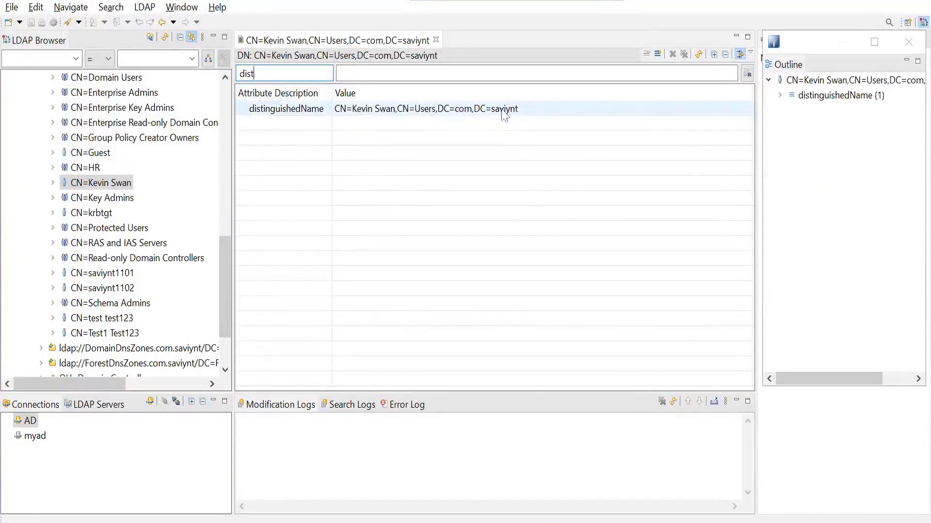
left_click(434, 109)
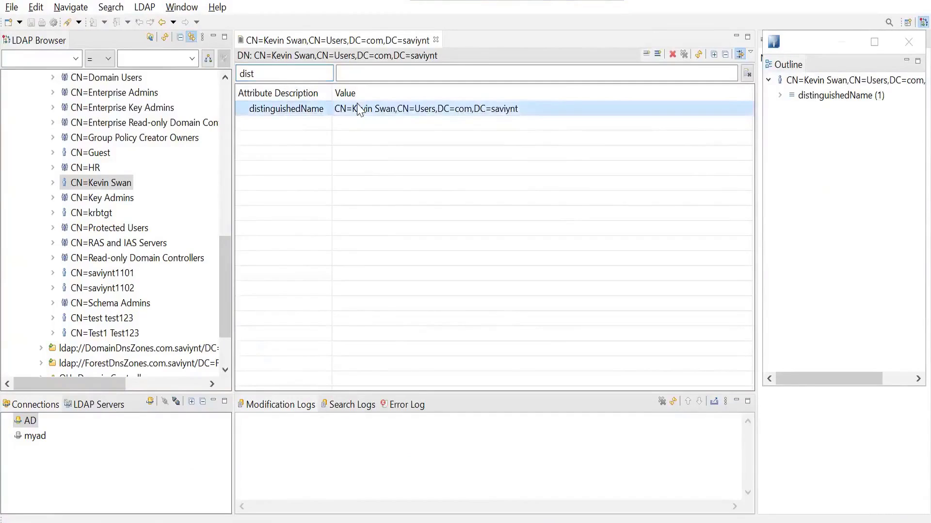
Review the COMMENTS::distinguishedName mapping in the text file and highlight userAccountControl in the statuskey line
key("alt+Tab")
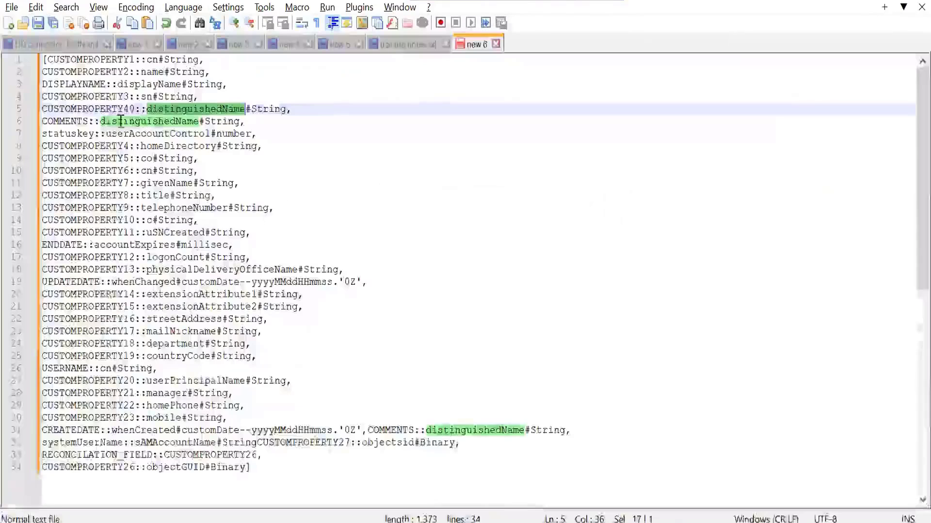
double_click(145, 121)
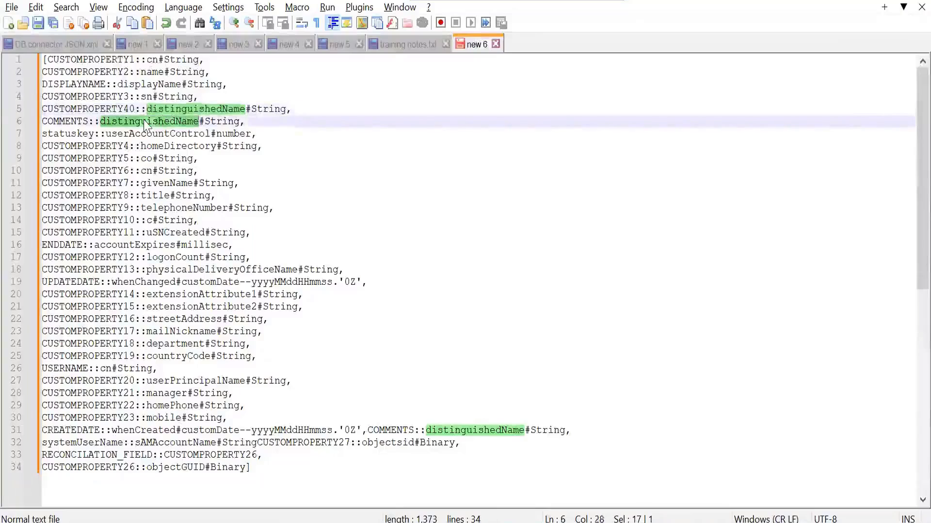
double_click(72, 121)
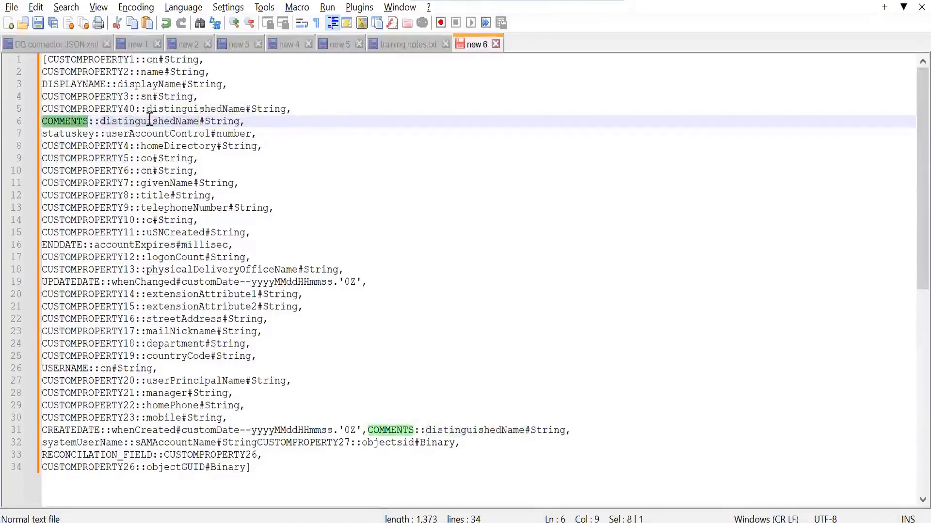
double_click(168, 137)
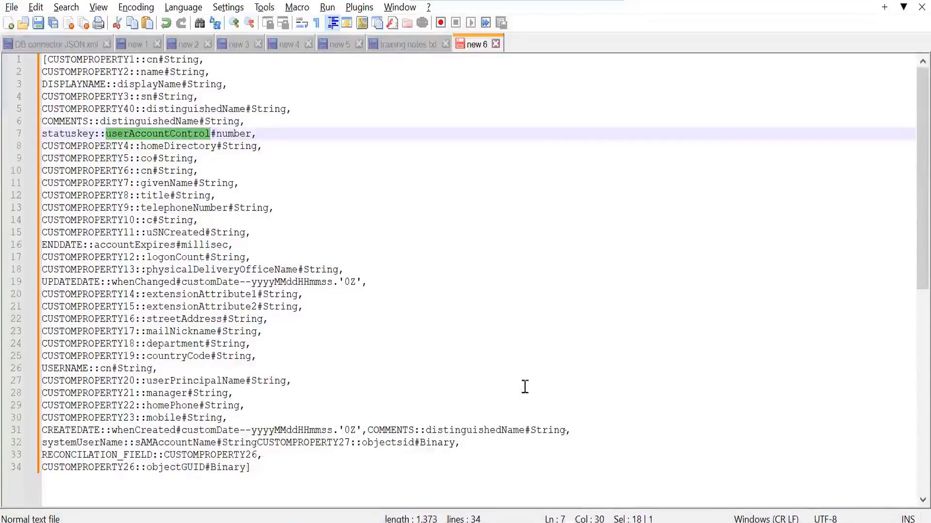
Clear the dist filter on the LDAP user entry to list all attributes, and select distinguishedName
key("alt+Tab")
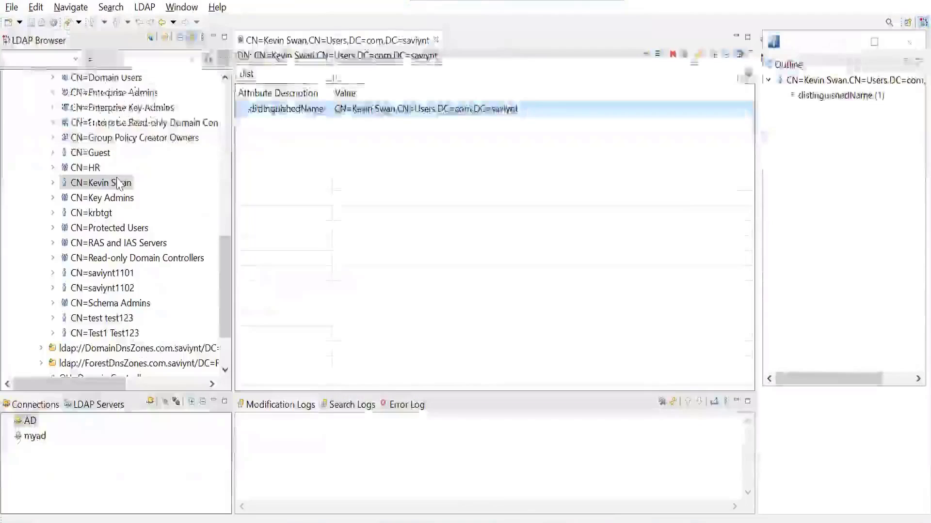
left_click(112, 183)
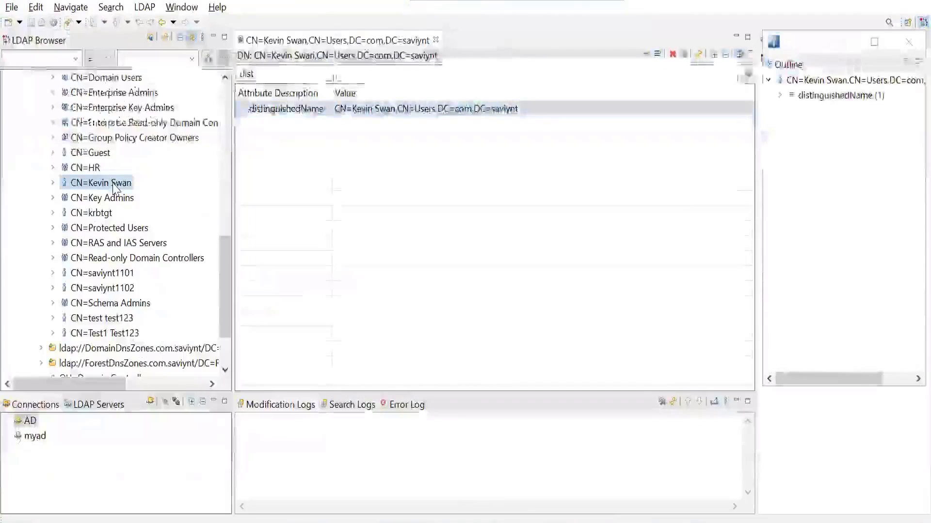
left_click(271, 75)
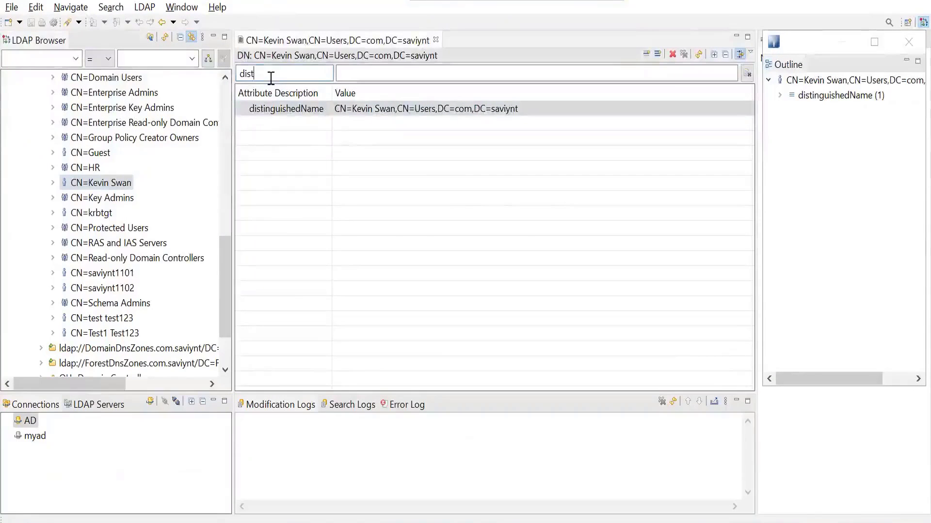
key("BackSpace")
key("BackSpace")
key("BackSpace")
key("BackSpace")
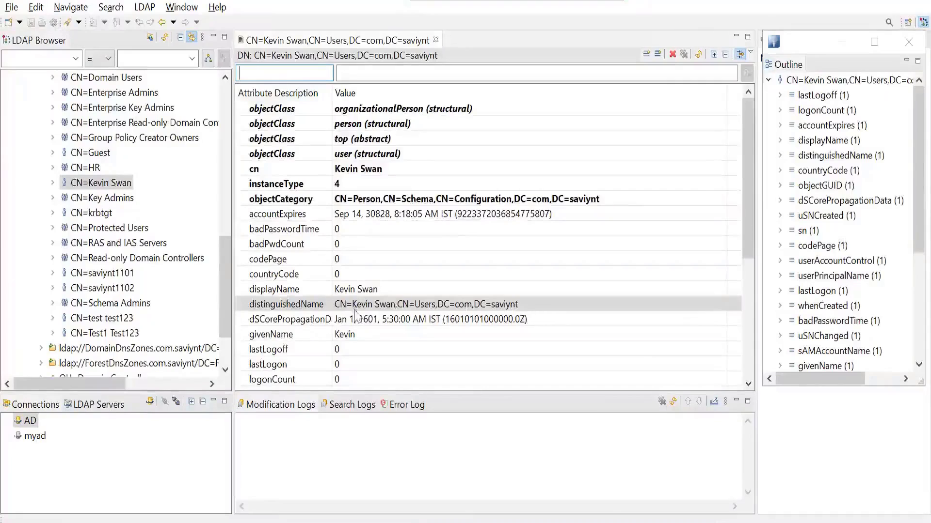
left_click(354, 309)
Compare the statuskey mapping with the LDAP user entry, open the userAccountControl value in the Integer Editor, and cancel
key("alt+Tab")
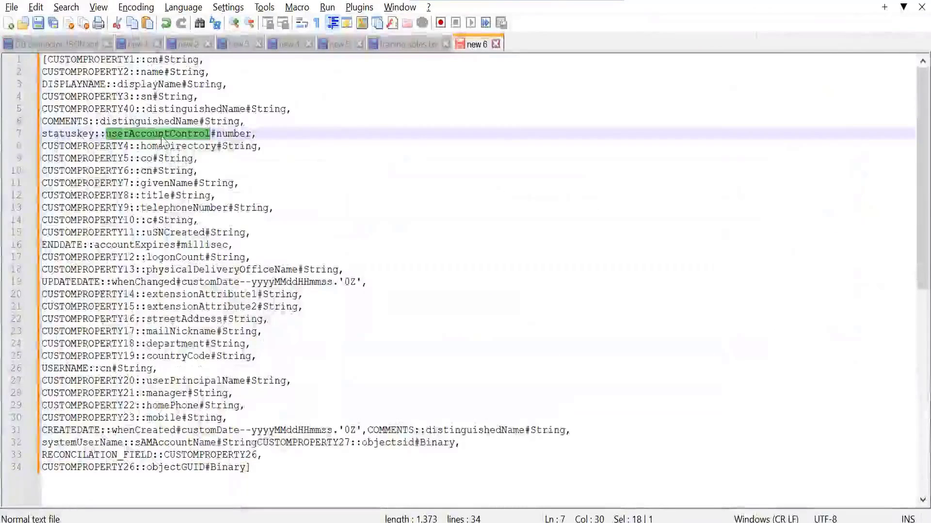
key("alt+Tab")
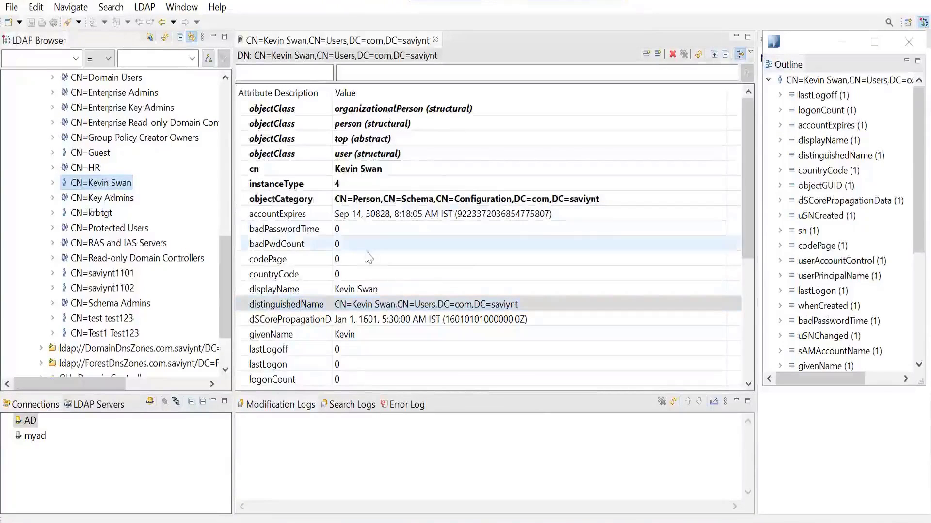
scroll(368, 257, "down", 4)
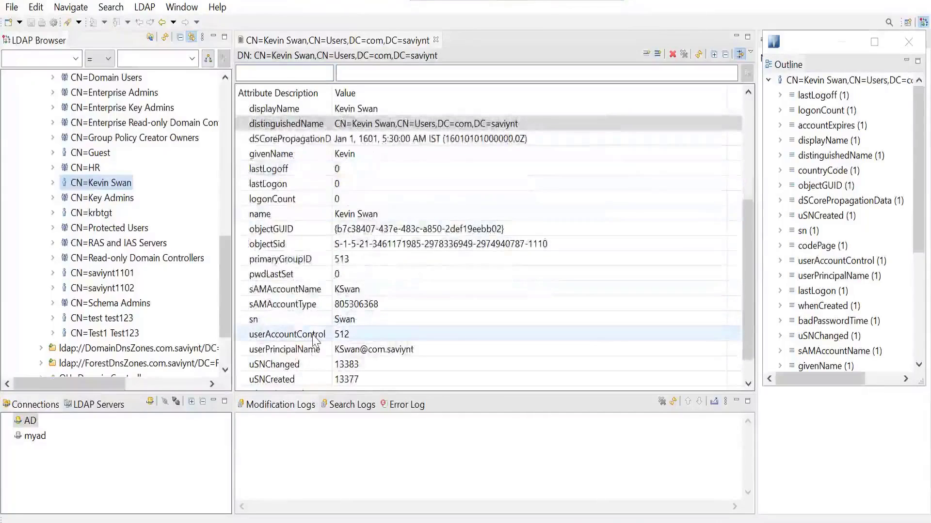
double_click(350, 339)
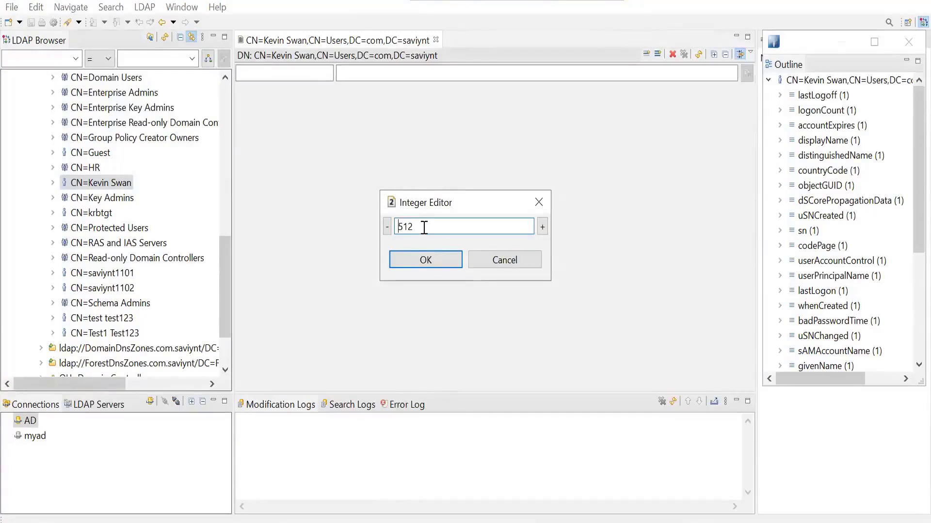
left_click(423, 227)
left_click_drag(424, 227, 384, 227)
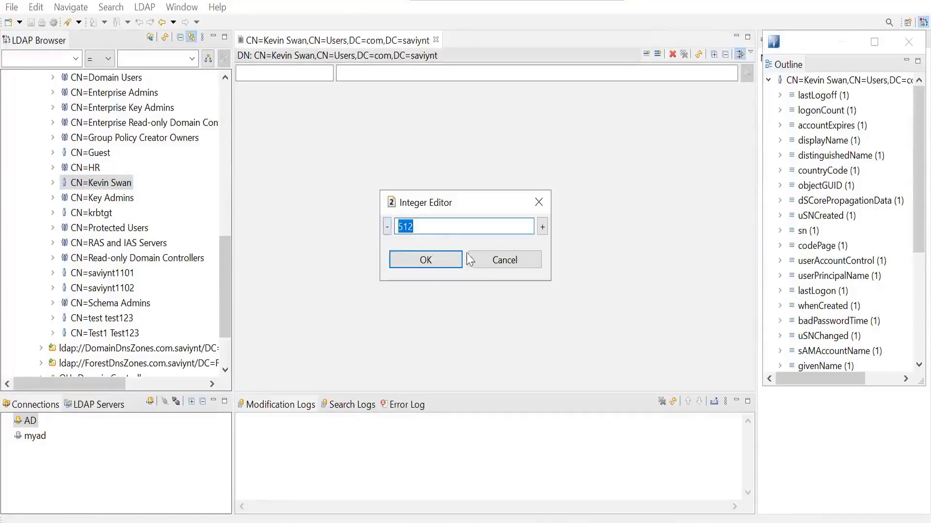
left_click(504, 260)
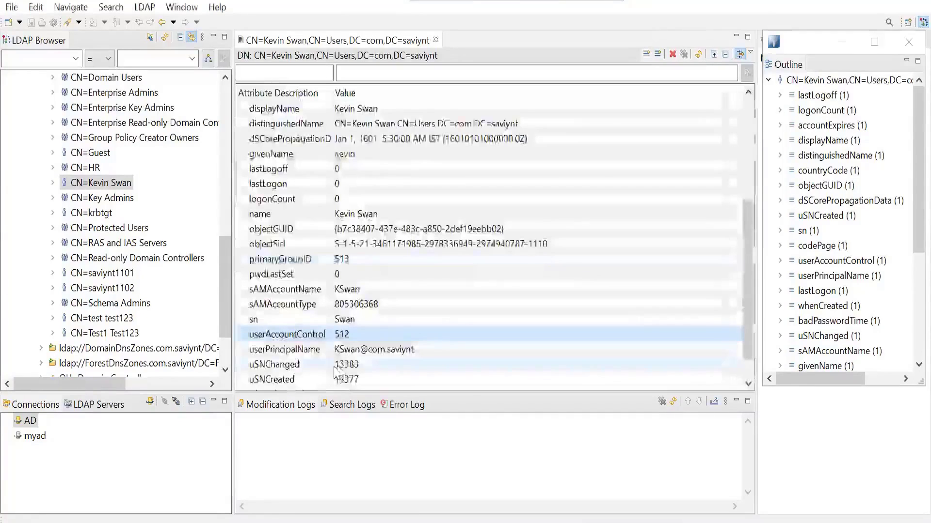
Enter 514 as the userAccountControl value in the Integer Editor and cancel the edit
double_click(361, 338)
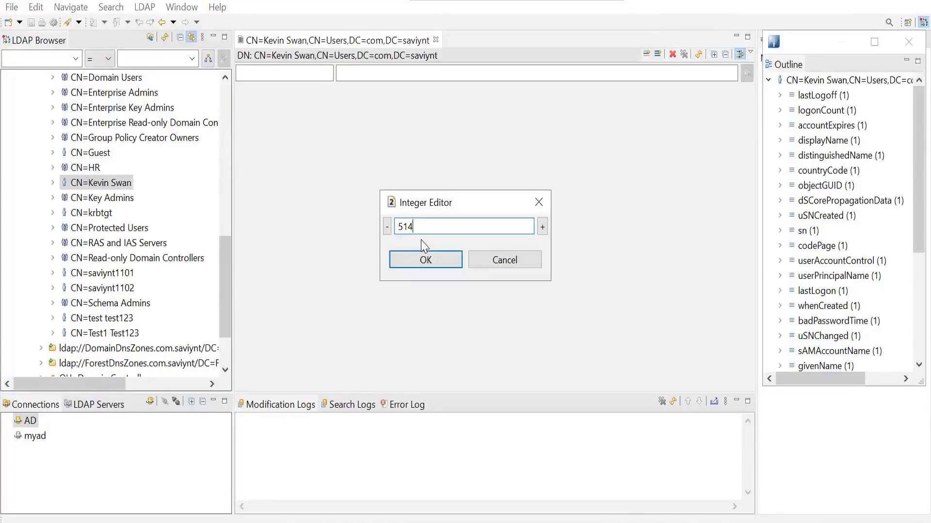
left_click(530, 261)
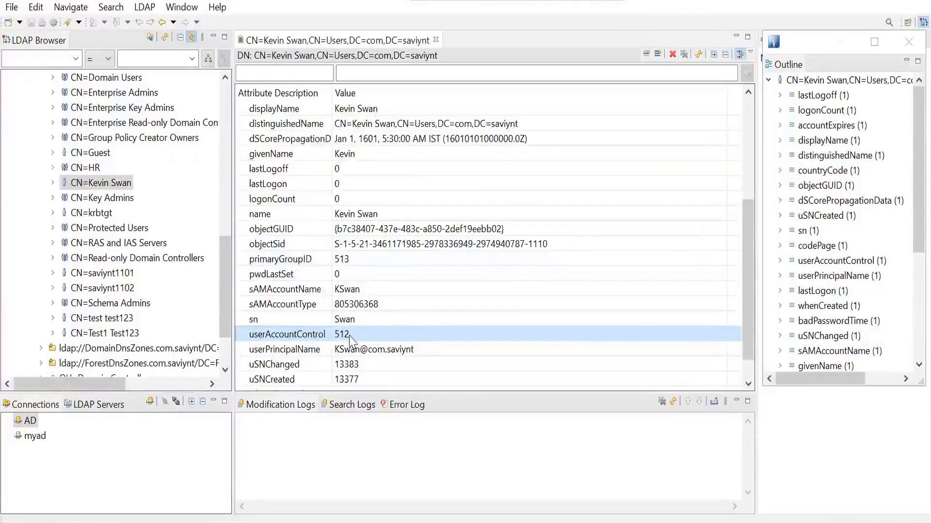
Switch to the mapping text file and delete the CUSTOMPROPERTY4::homeDirectory#String line along with its empty row
key("alt+Tab")
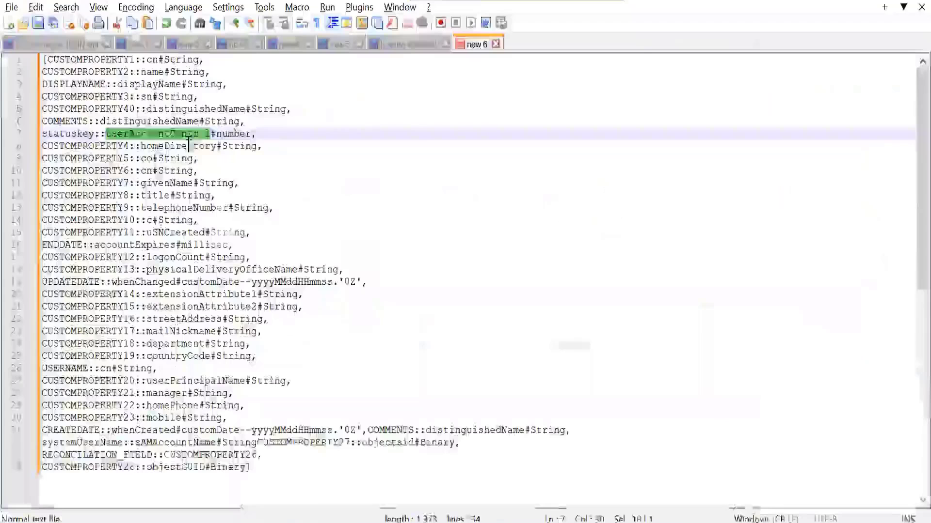
double_click(188, 146)
left_click_drag(262, 146, 36, 153)
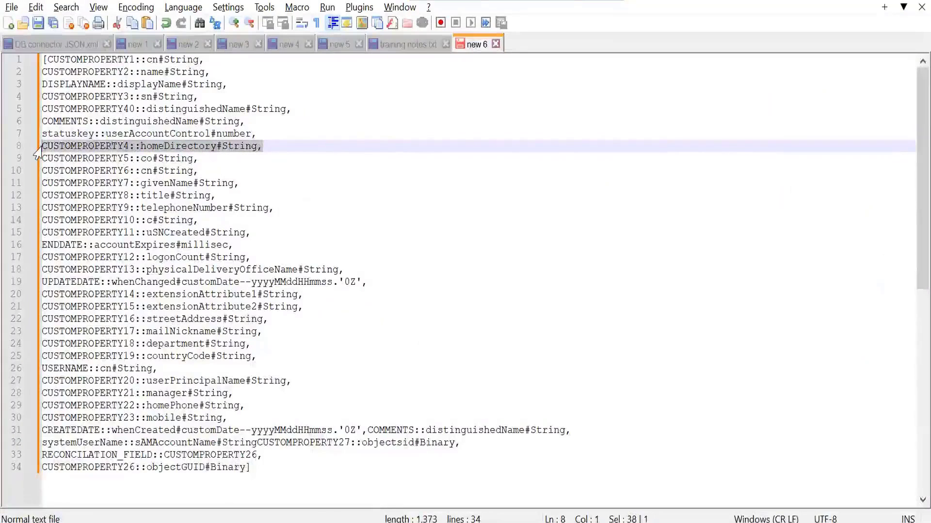
key("BackSpace")
key("BackSpace")
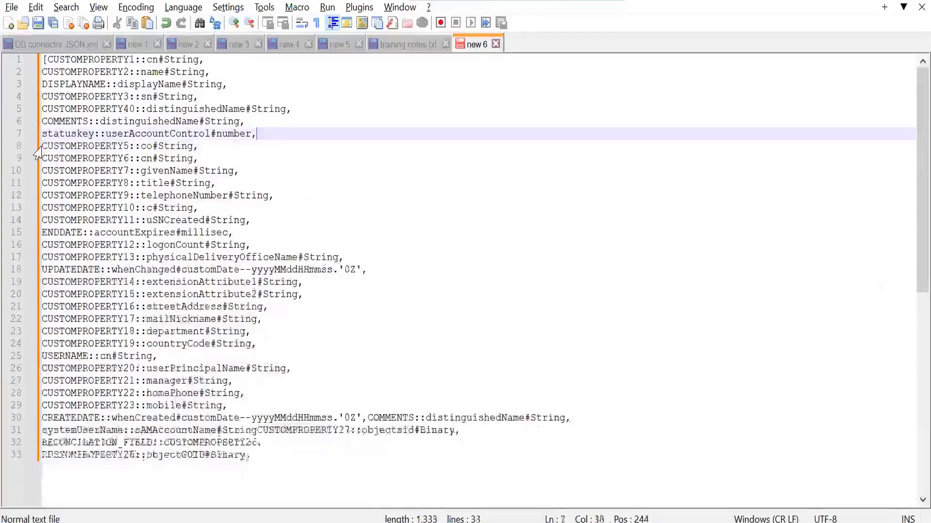
Filter the LDAP user entry's attributes by co, and delete the CUSTOMPROPERTY5::co#String line from the mapping text file
double_click(146, 146)
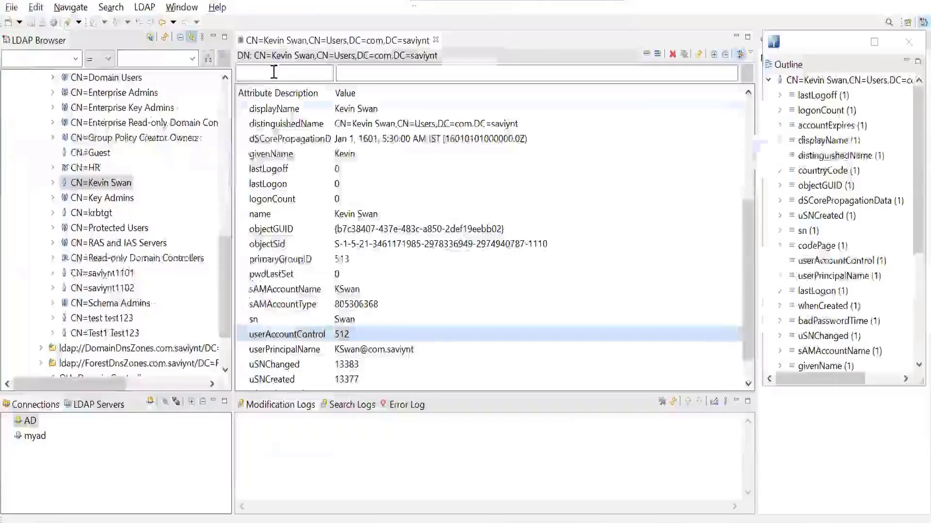
key("alt+Tab")
left_click(274, 72)
type("co")
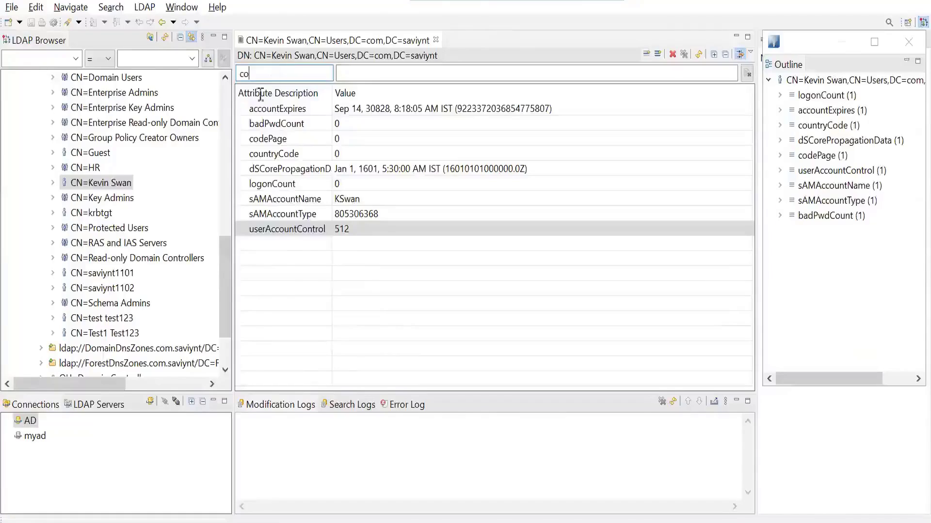
key("alt+Tab")
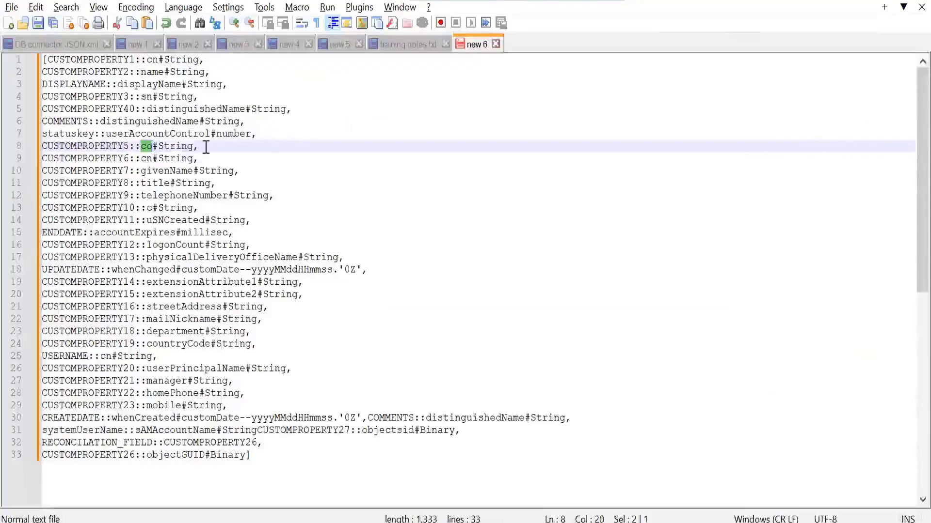
left_click_drag(197, 146, 34, 151)
key("Delete")
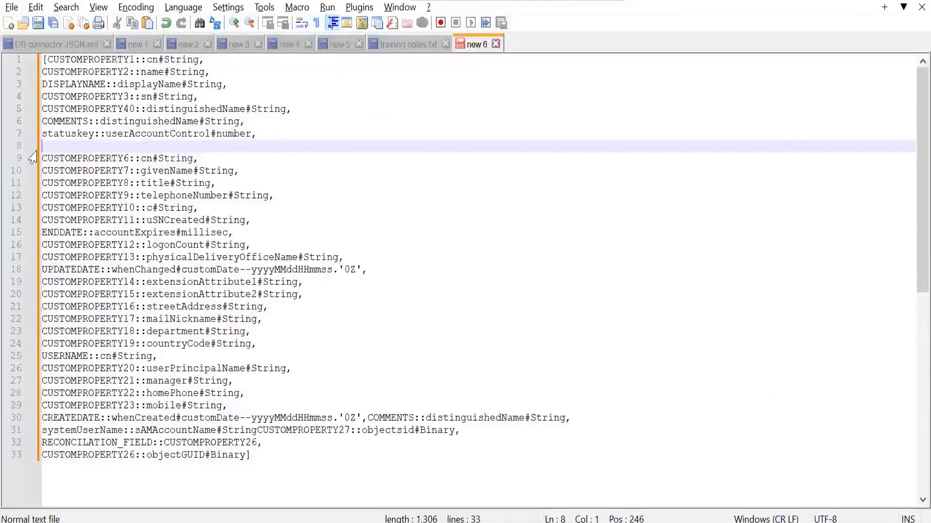
key("BackSpace")
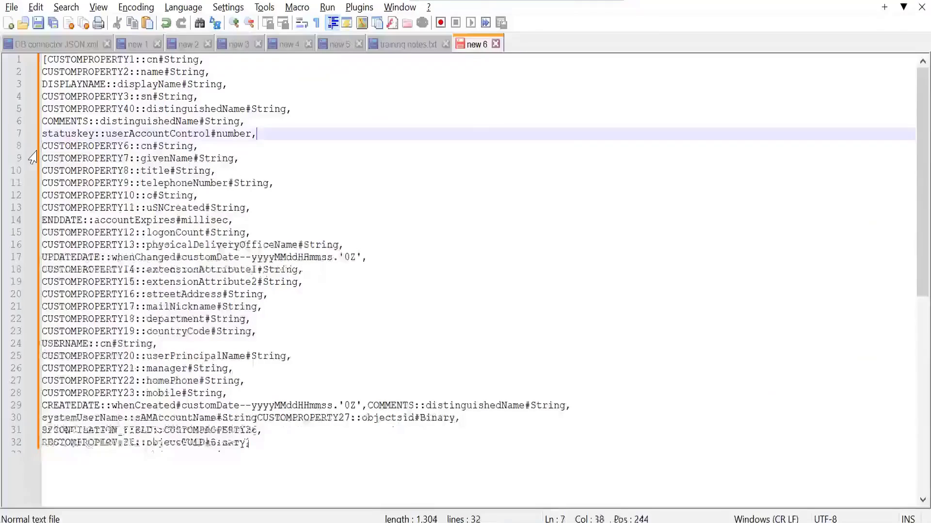
Highlight the repeated cn mappings and delete the CUSTOMPROPERTY6::cn#String line along with its empty row
double_click(145, 147)
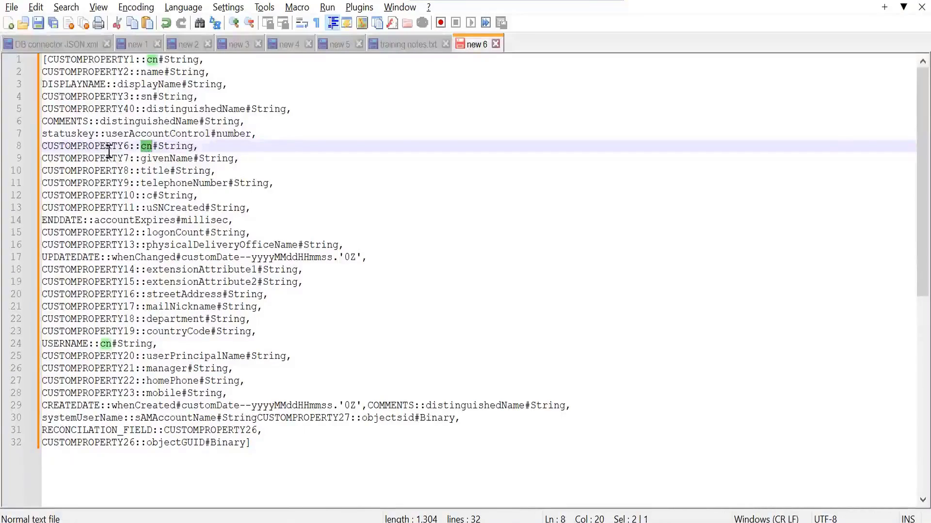
left_click(207, 150)
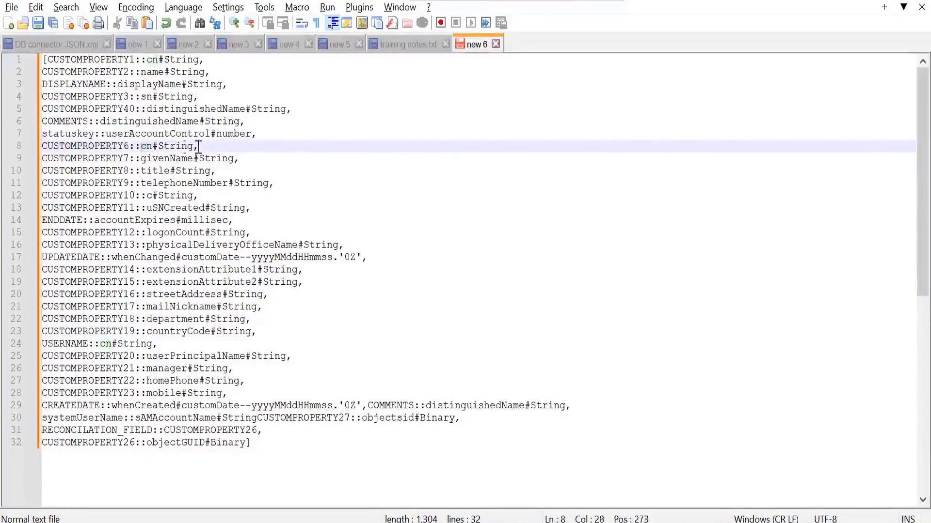
left_click_drag(199, 146, 36, 152)
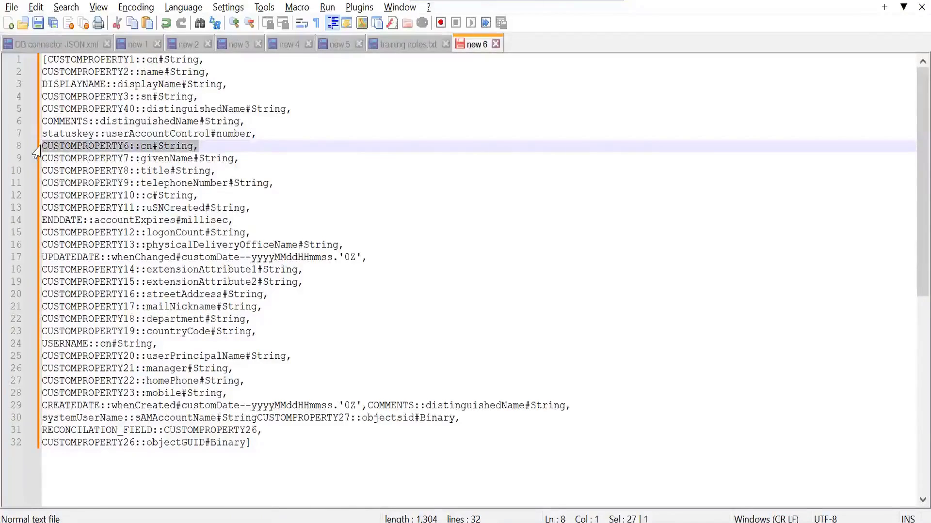
key("BackSpace")
key("BackSpace")
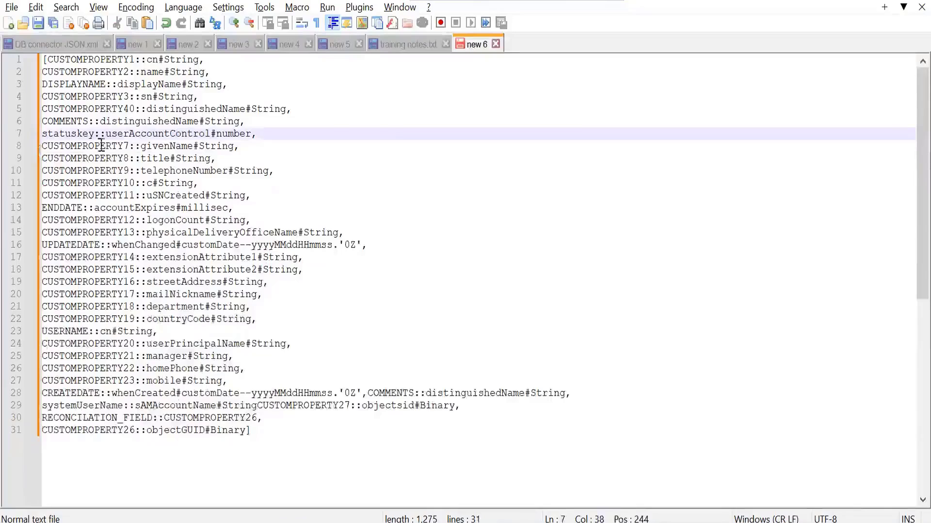
Look up the CUSTOMPROPERTY7 attribute in the LDAP user entry by filtering on given, and select givenName
double_click(161, 148)
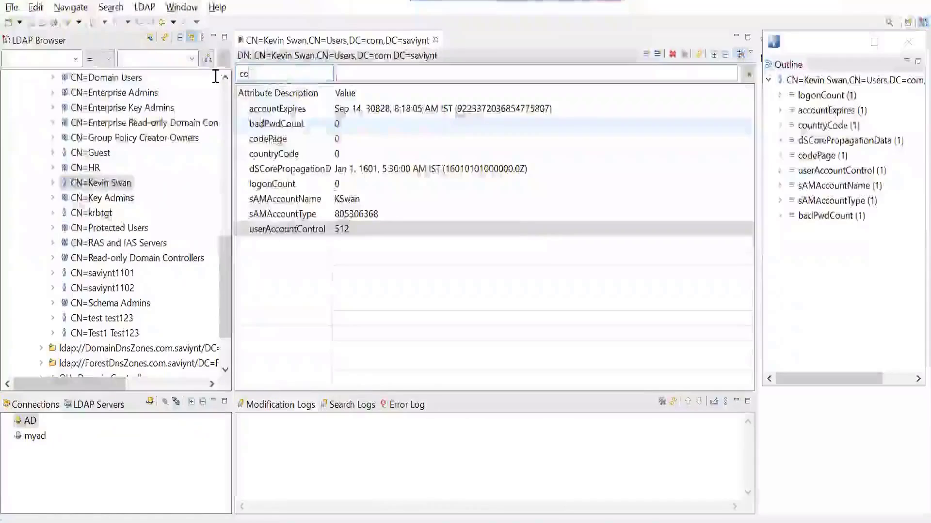
key("BackSpace")
key("BackSpace")
type("given")
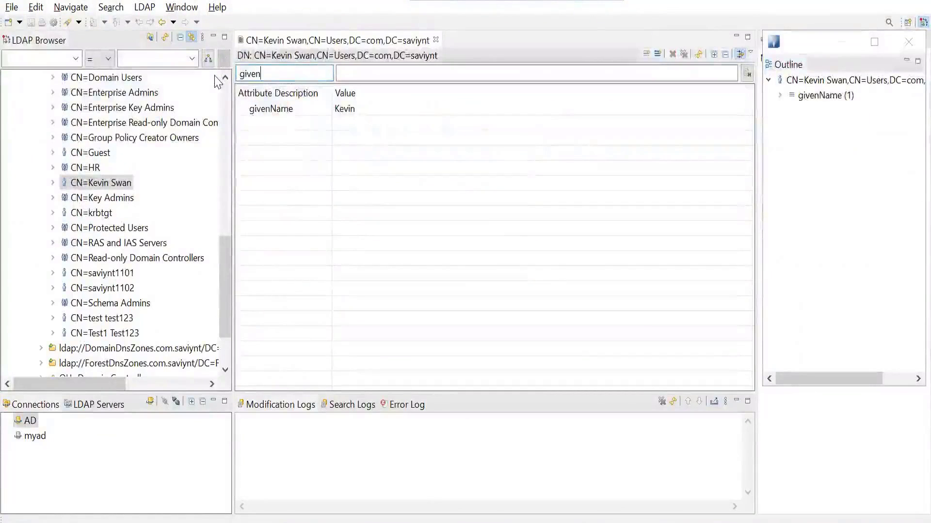
left_click(296, 110)
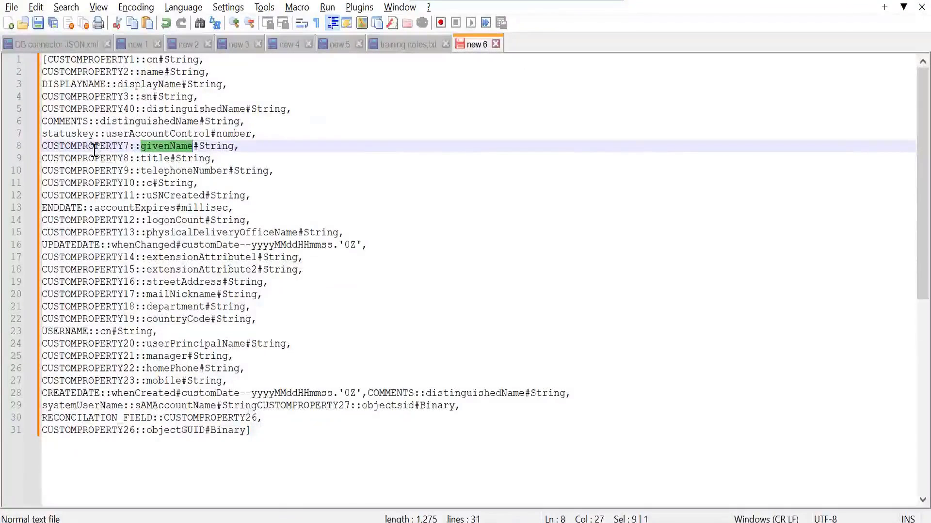
In the mapping text file, replace CUSTOMPROPERTY7 with FIRSTNAME as the property mapped to givenName
double_click(96, 148)
left_click(151, 147)
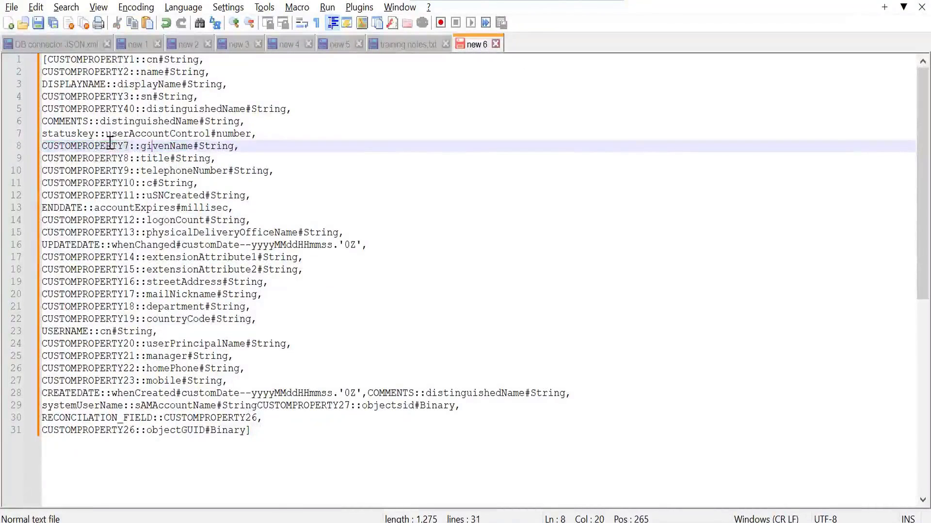
double_click(110, 148)
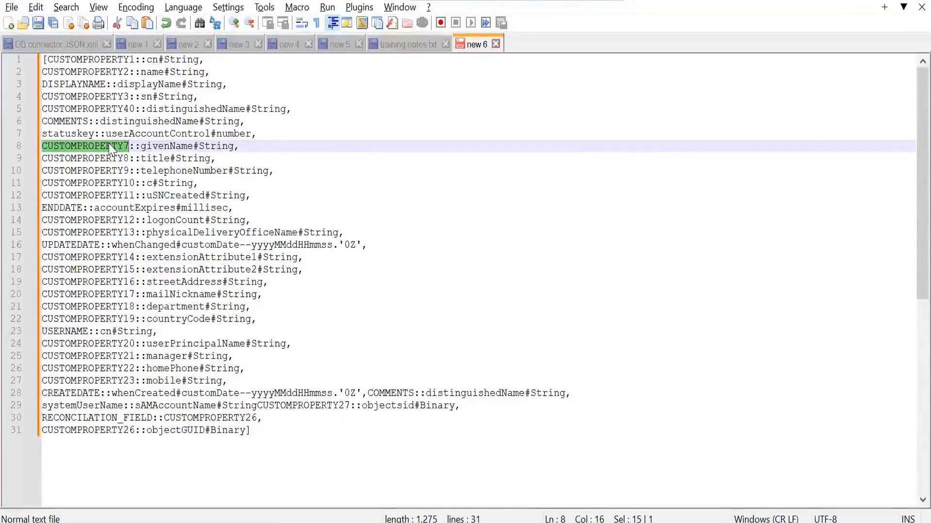
type("FIRSTNAME")
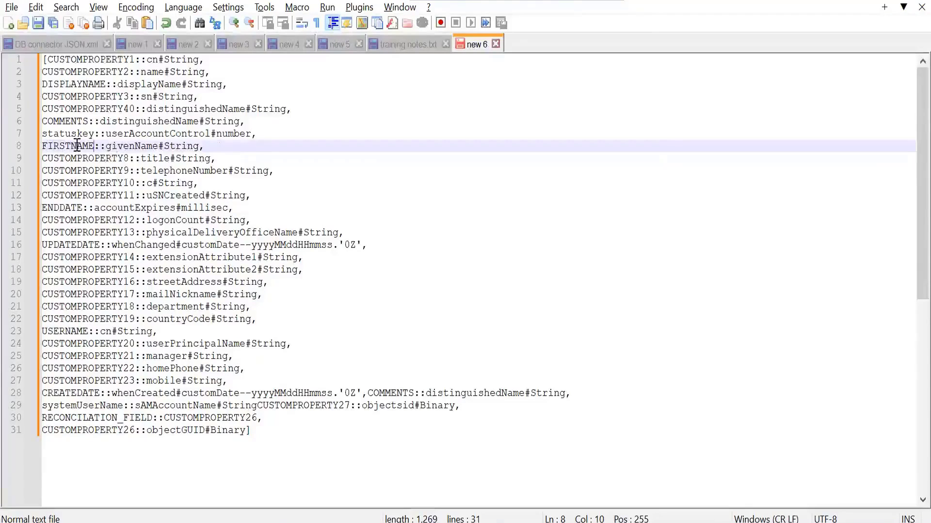
double_click(117, 150)
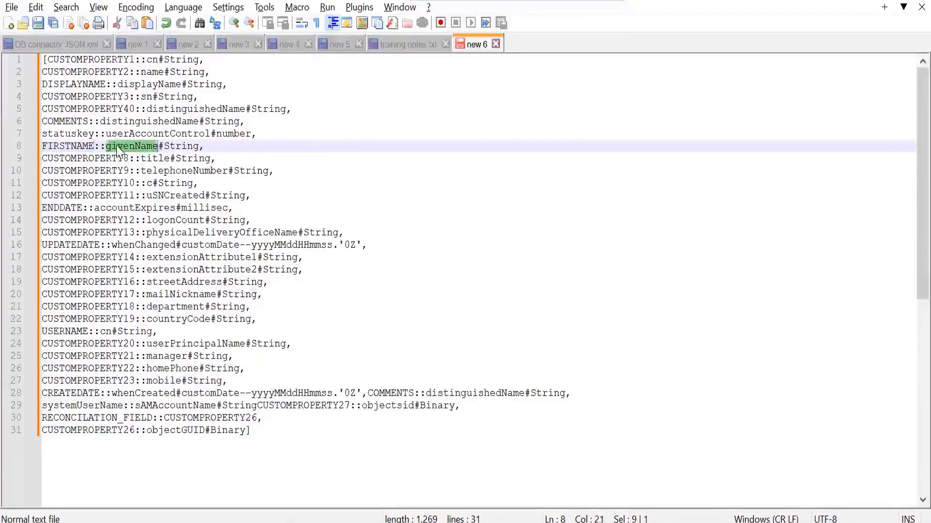
Check the LDAP user entry for the title attribute mapped to CUSTOMPROPERTY8, and clear the attribute filter
left_click(150, 165)
double_click(155, 159)
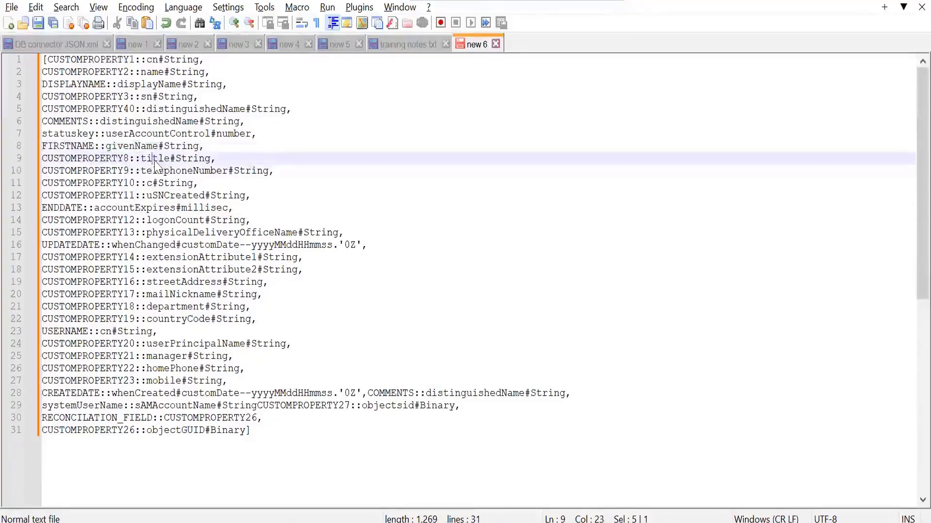
key("alt+Tab")
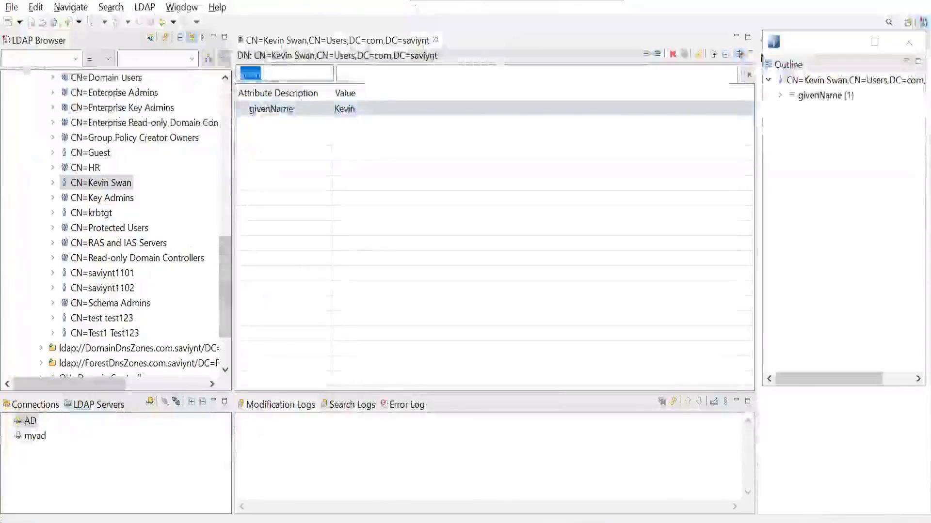
key("BackSpace")
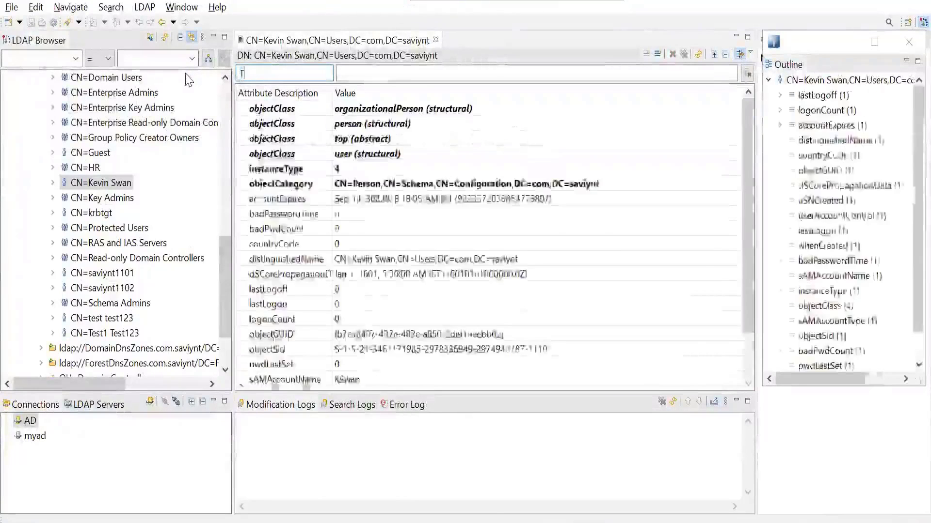
type("title")
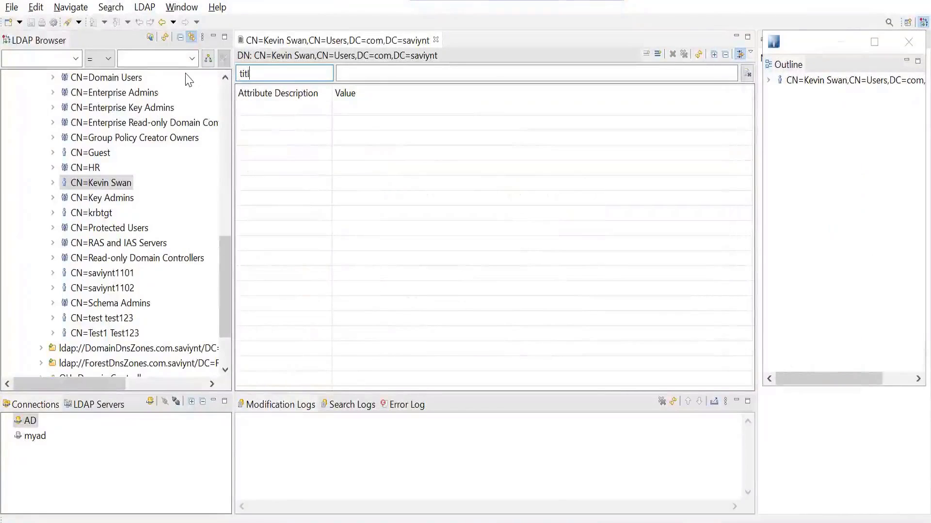
key("BackSpace")
key("BackSpace")
key("BackSpace")
key("BackSpace")
Return to the mapping text file and delete the CUSTOMPROPERTY8::title#String line along with its empty row
key("alt+Tab")
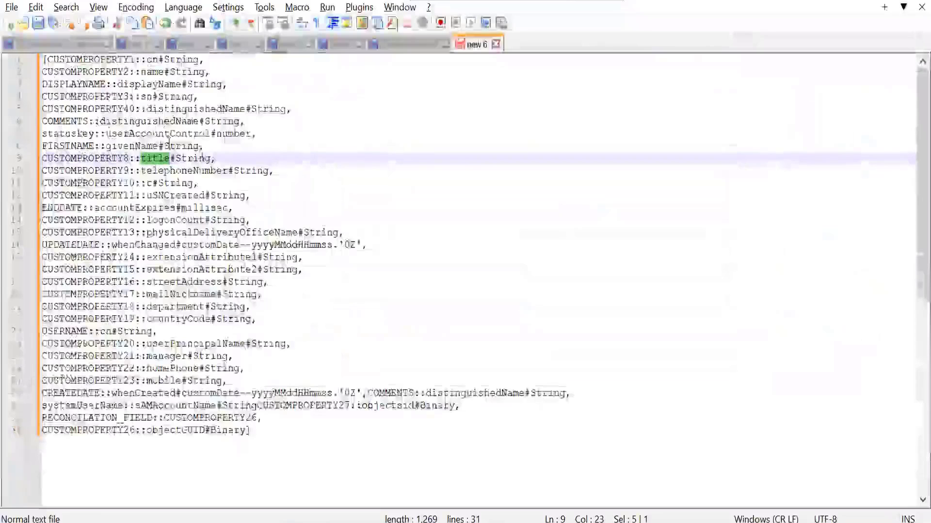
left_click_drag(217, 158, 40, 158)
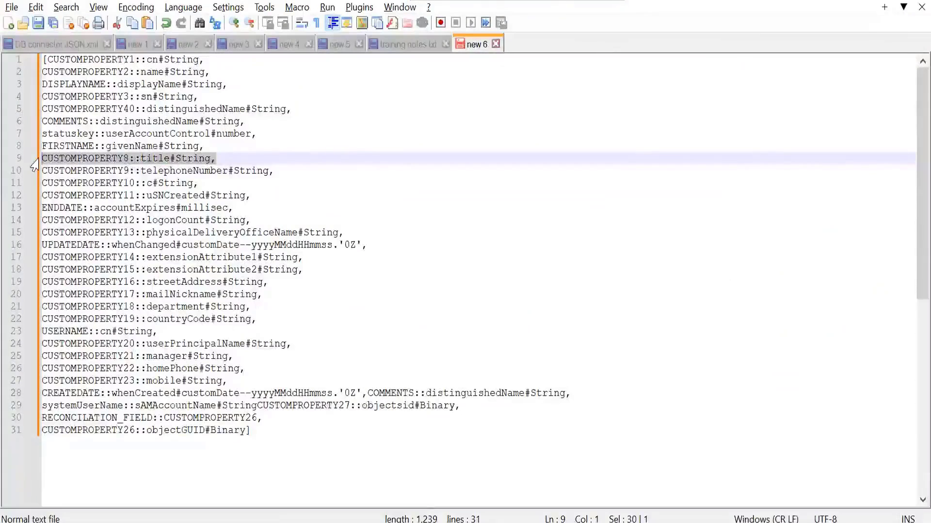
key("BackSpace")
key("BackSpace")
Check the LDAP user entry for telephoneNumber by filtering attributes on tel, and clear the filter
left_click(160, 160)
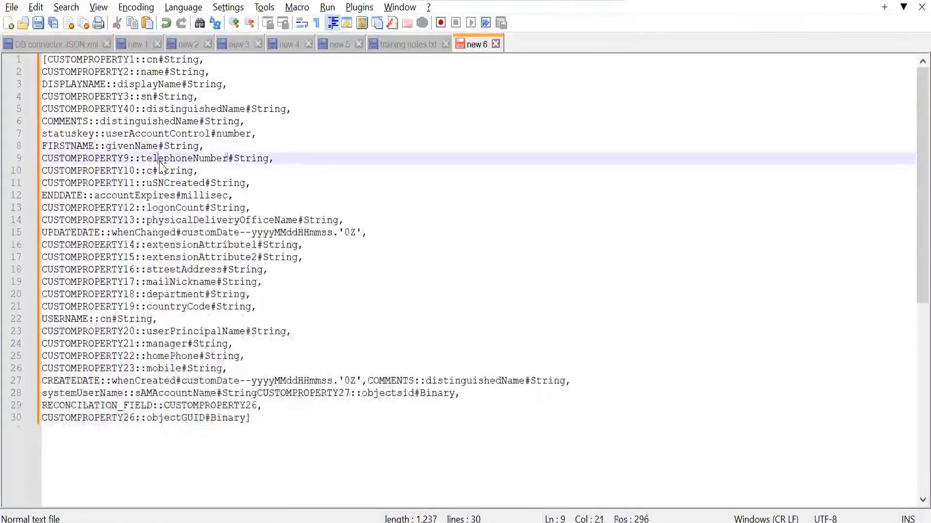
double_click(160, 160)
key("alt+Tab")
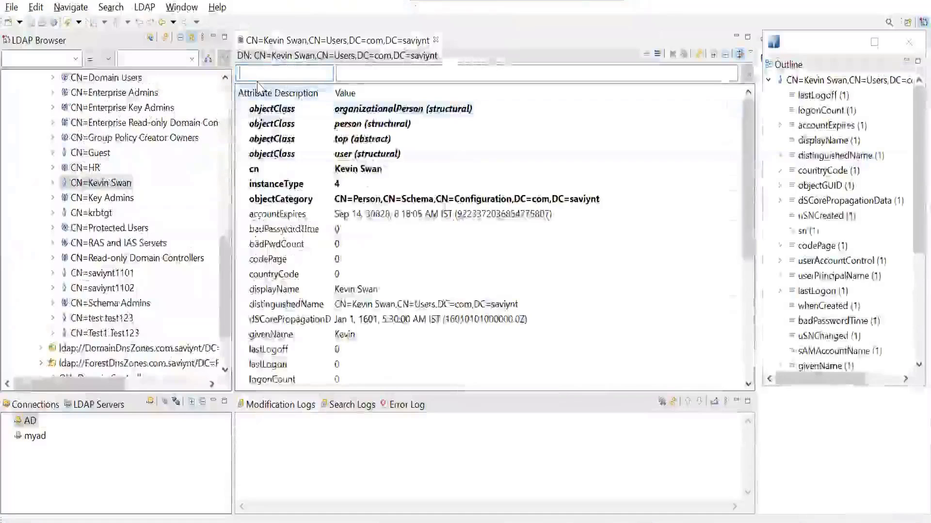
type("tel")
key("BackSpace")
key("BackSpace")
key("BackSpace")
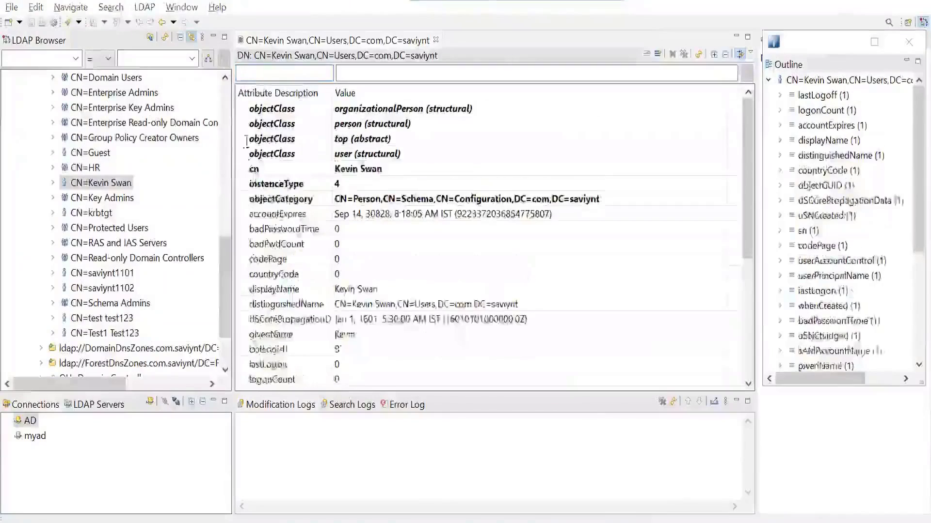
Return to the mapping text file and delete the CUSTOMPROPERTY9::telephoneNumber#String line along with its empty row
key("alt+Tab")
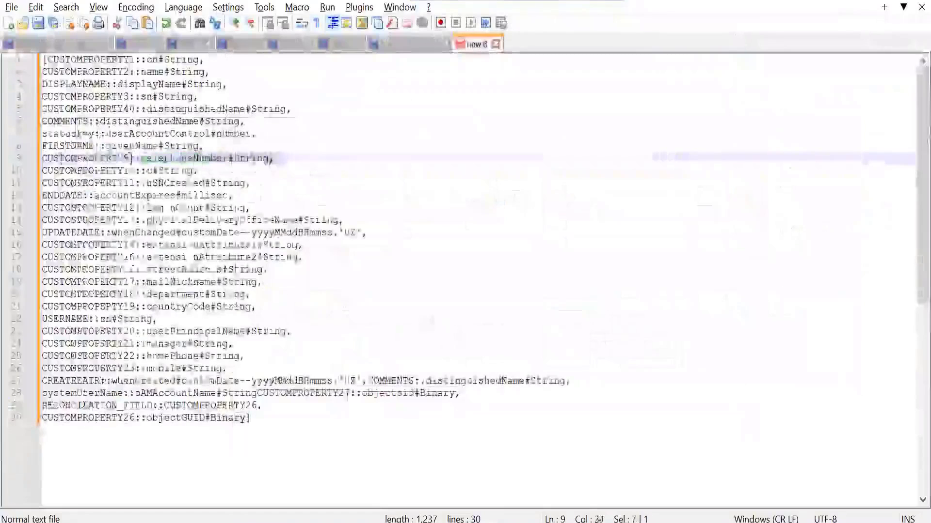
left_click_drag(274, 160, 43, 162)
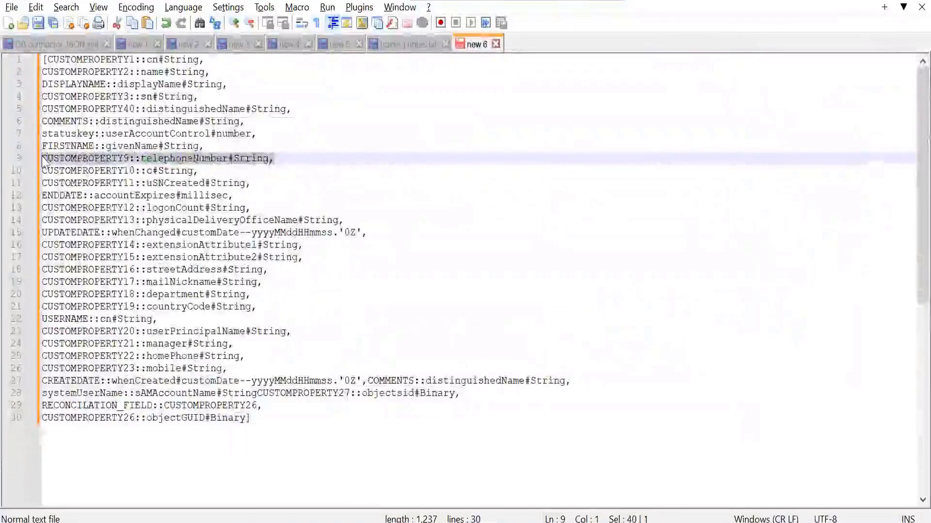
key("Delete")
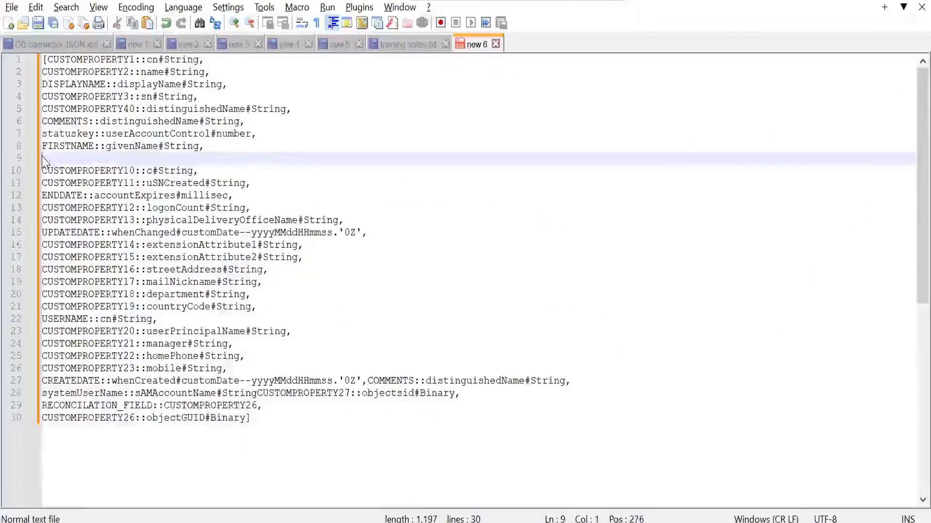
key("BackSpace")
Check the LDAP user entry for the CUSTOMPROPERTY10 attribute by filtering on c, and return to the mapping text file
left_click(152, 159)
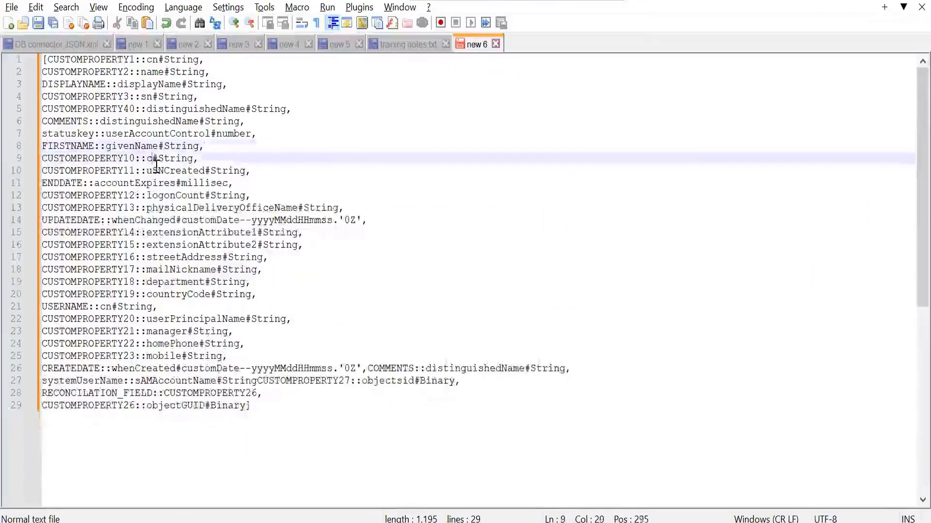
key("alt+Tab")
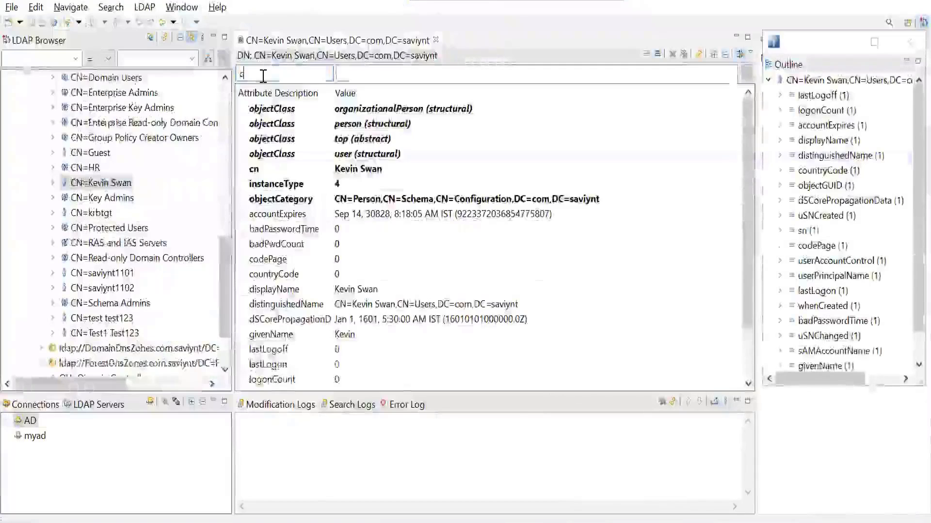
scroll(301, 278, "down", 2)
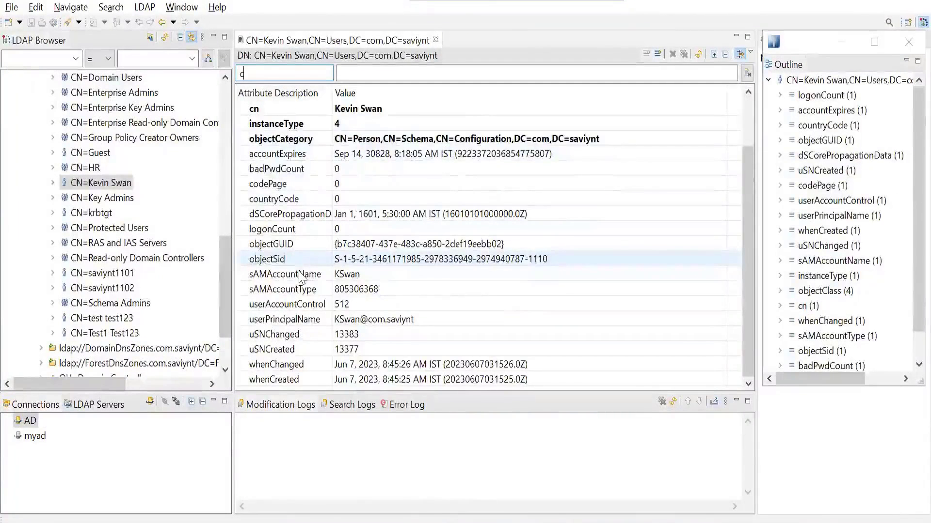
key("alt+Tab")
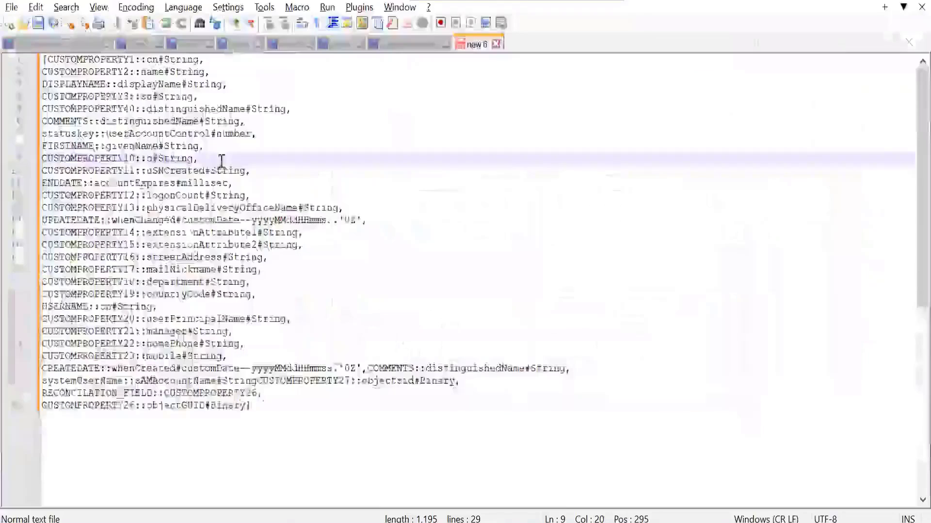
Delete the CUSTOMPROPERTY10::c#String line from the mapping text file along with its empty row
left_click_drag(199, 160, 34, 164)
key("BackSpace")
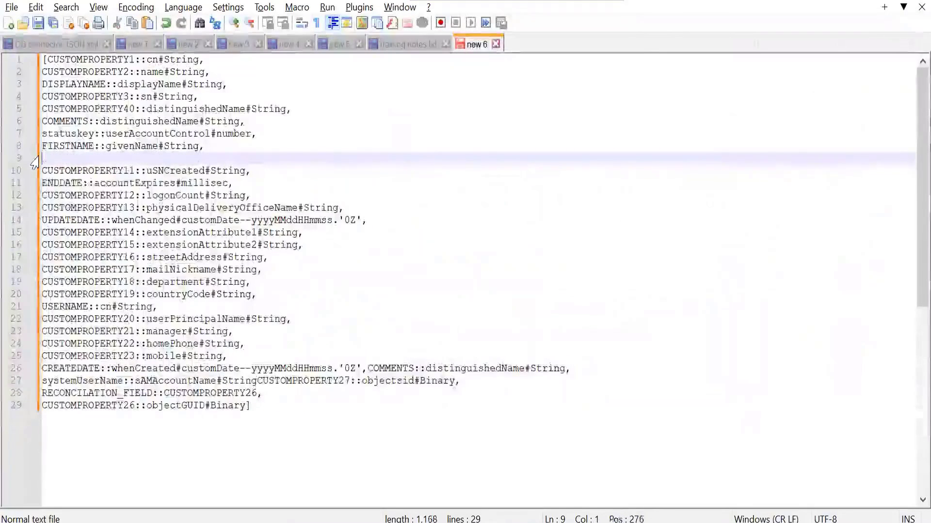
key("BackSpace")
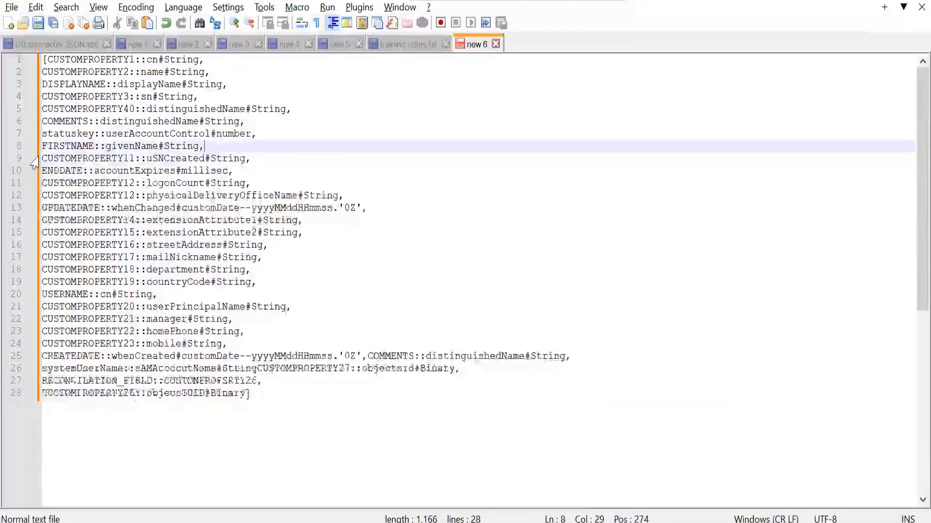
Check the LDAP user entry for uSNCreated by filtering attributes on usn, and return to the CUSTOMPROPERTY11 line in the mapping text file
double_click(168, 161)
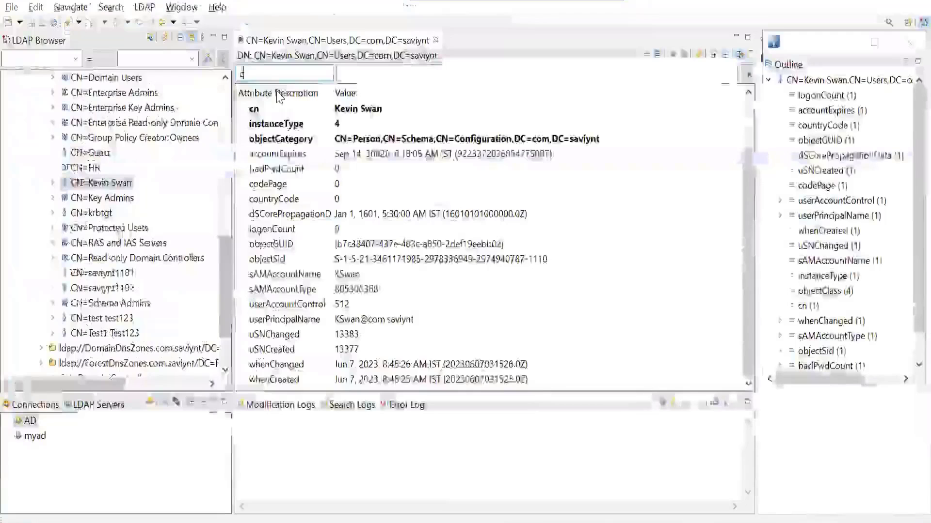
type("u")
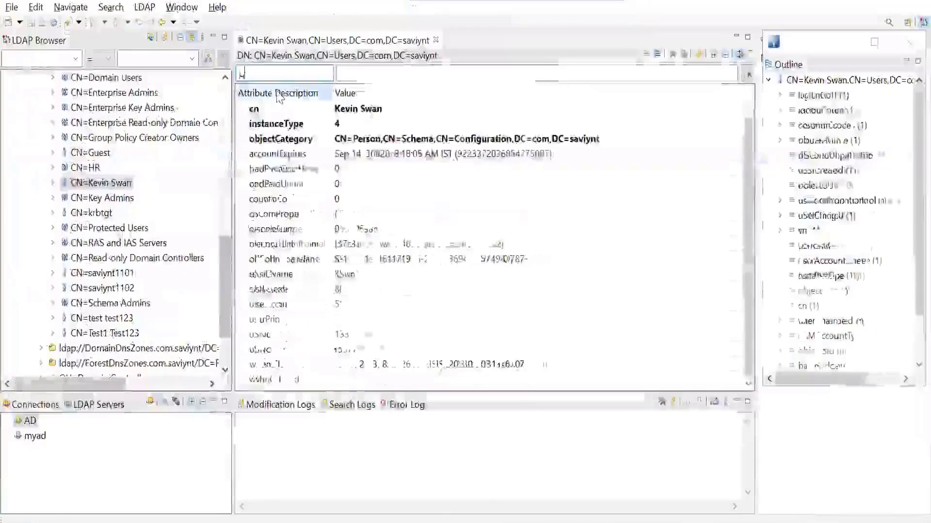
type("scn")
key("BackSpace")
key("BackSpace")
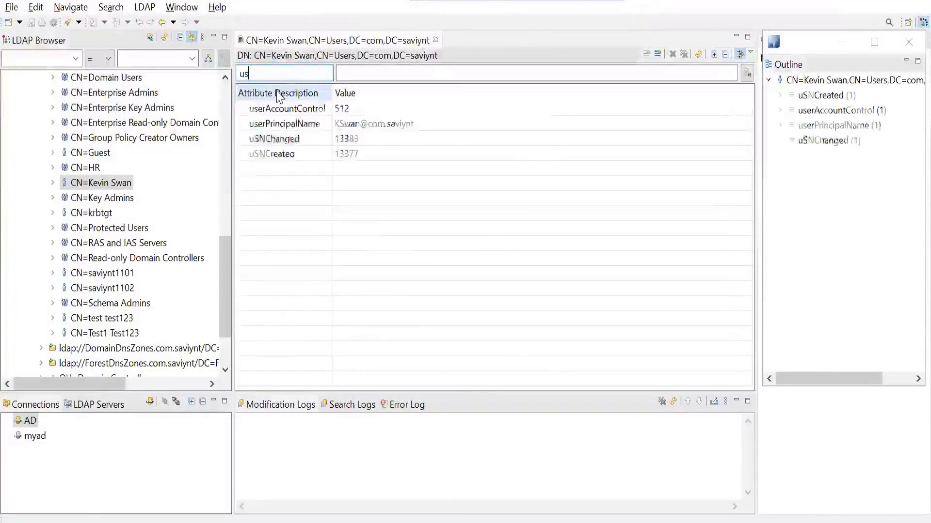
type("n")
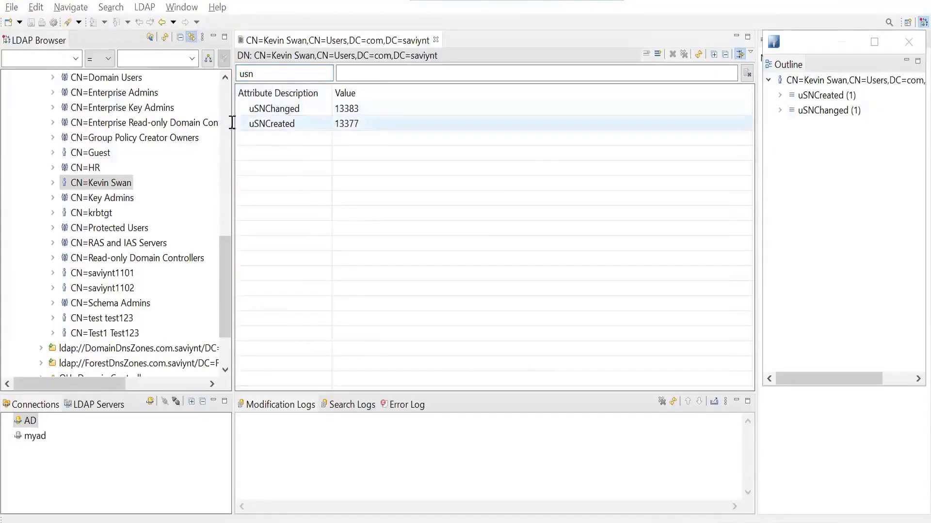
key("alt+Tab")
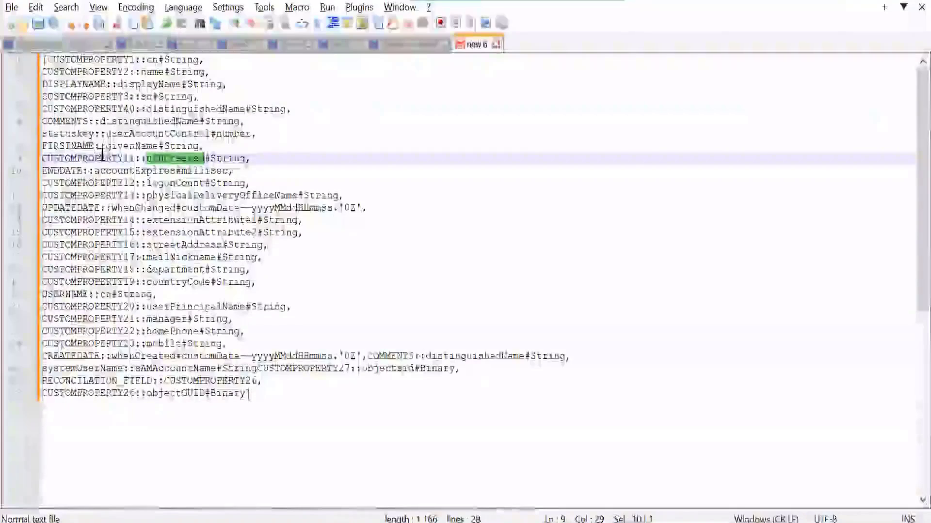
double_click(100, 158)
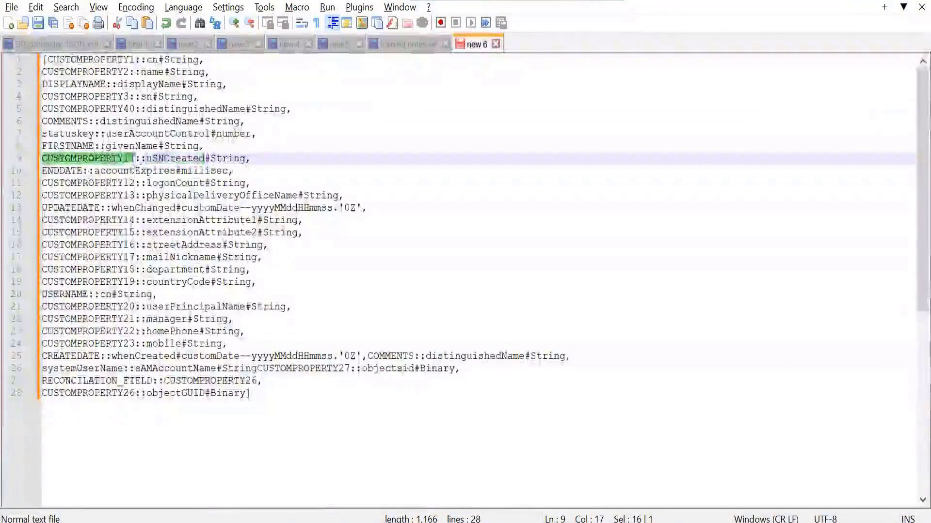
Check the LDAP user entry for the ENDDATE attribute accountExpires by filtering on accou, and return to the mapping text file
double_click(144, 172)
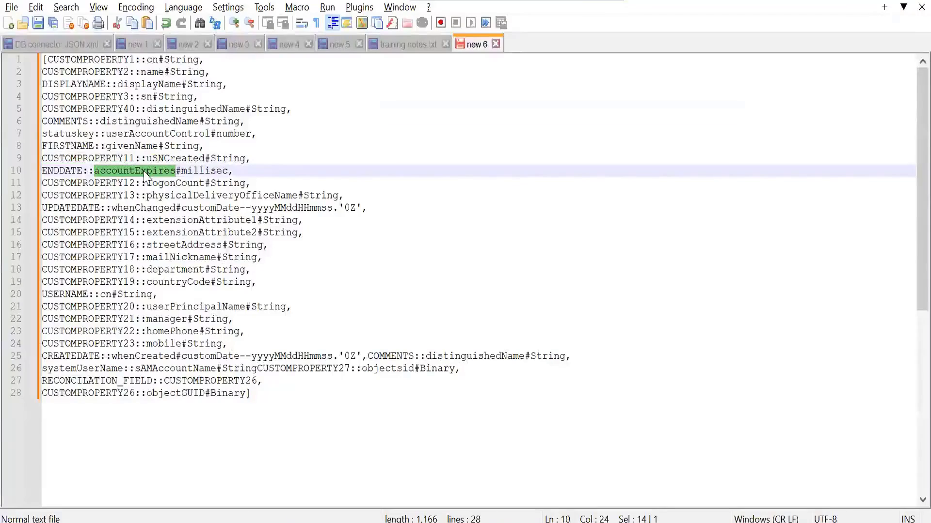
key("alt+Tab")
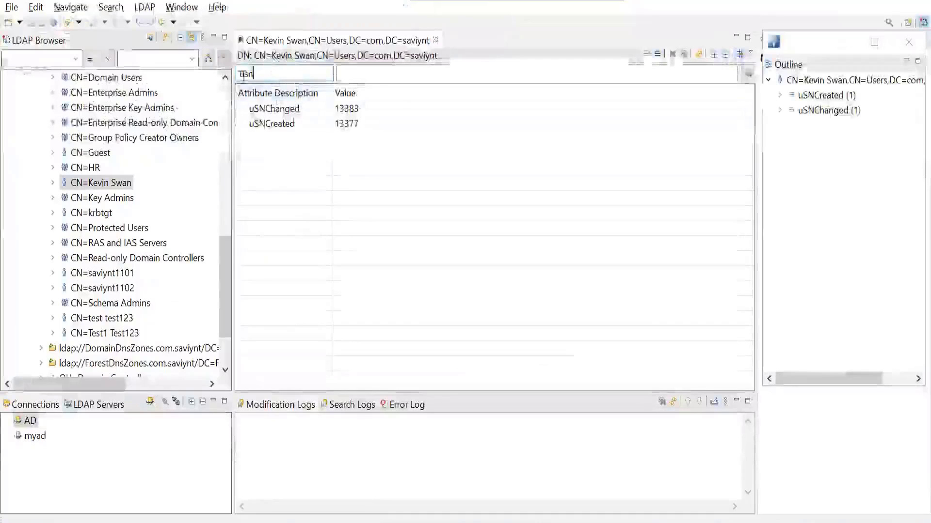
double_click(241, 76)
type("accou")
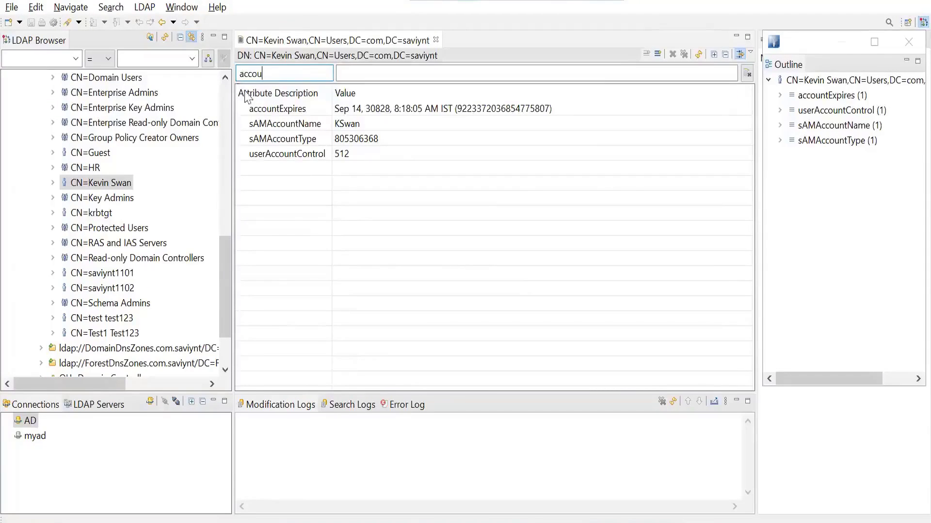
left_click(266, 109)
key("alt+Tab")
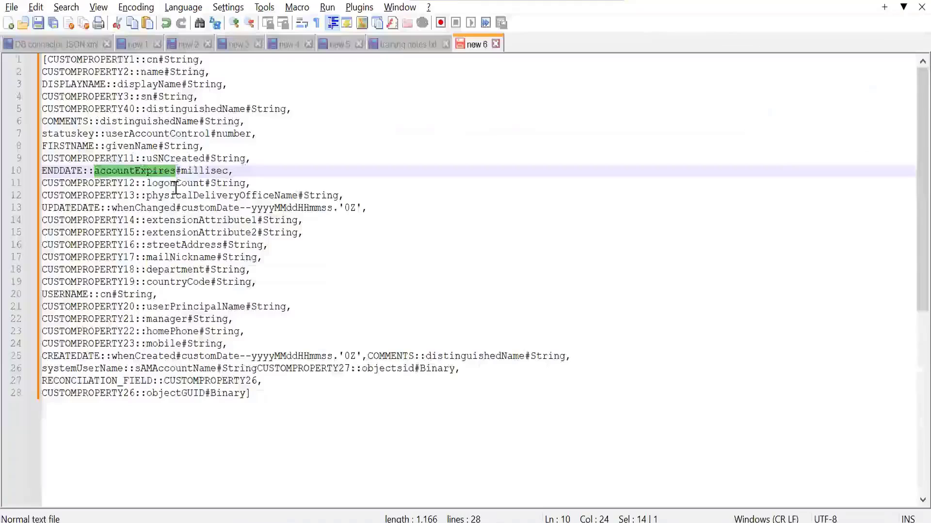
Check the LDAP user entry for the CUSTOMPROPERTY12 attribute logonCount by filtering on log, and return to the mapping text file
double_click(176, 183)
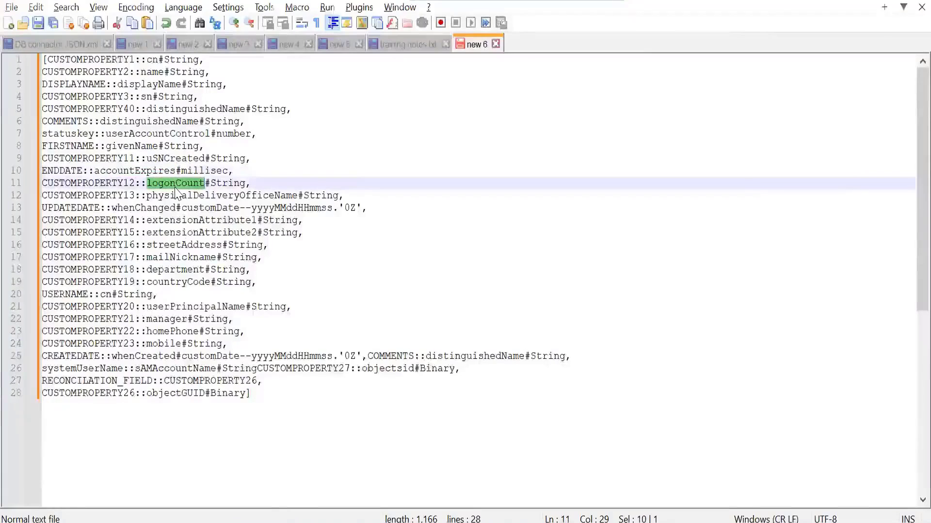
key("alt+Tab")
left_click_drag(265, 74, 218, 72)
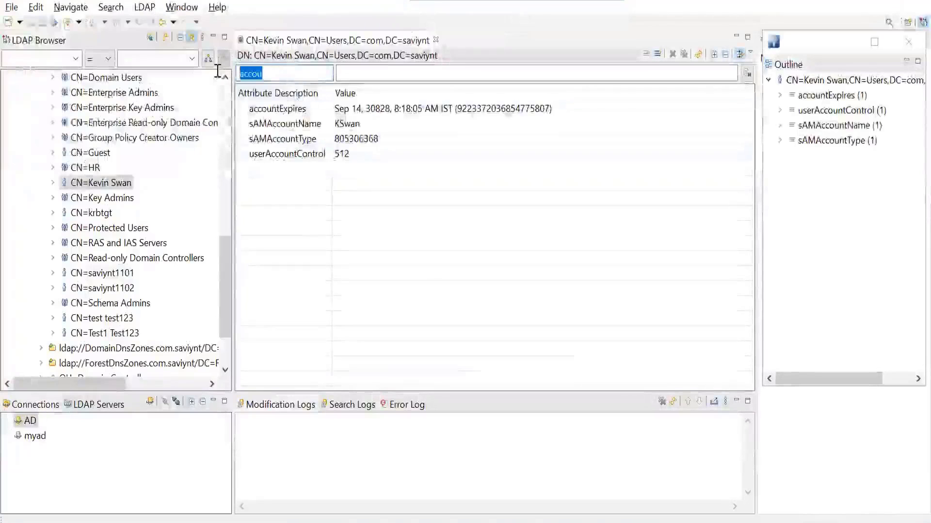
type("log")
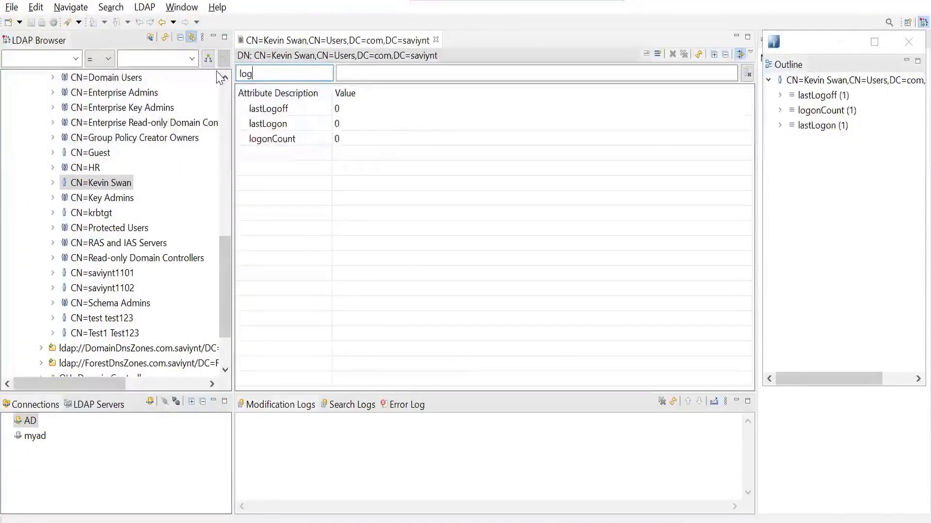
left_click(312, 140)
key("alt+Tab")
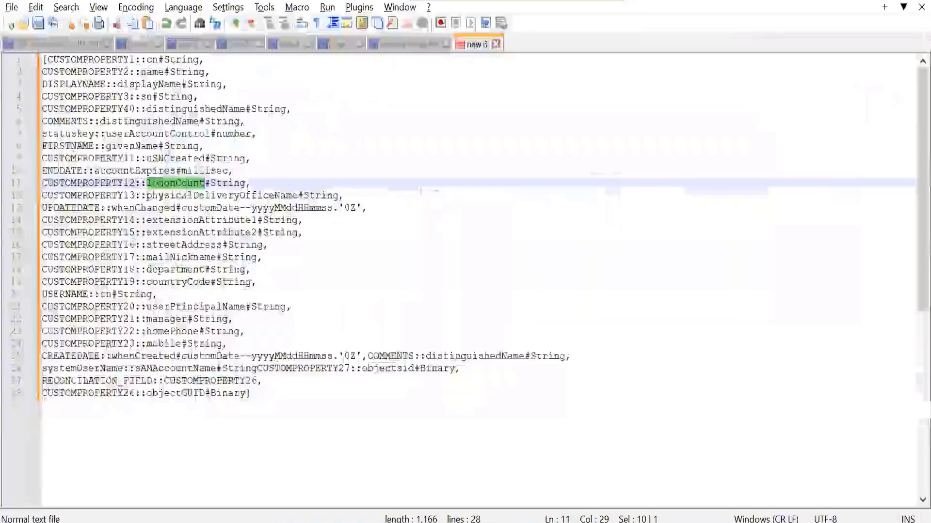
Check the LDAP user entry for the CUSTOMPROPERTY13 attribute physicalDeliveryOfficeName by filtering attributes on phy
double_click(199, 195)
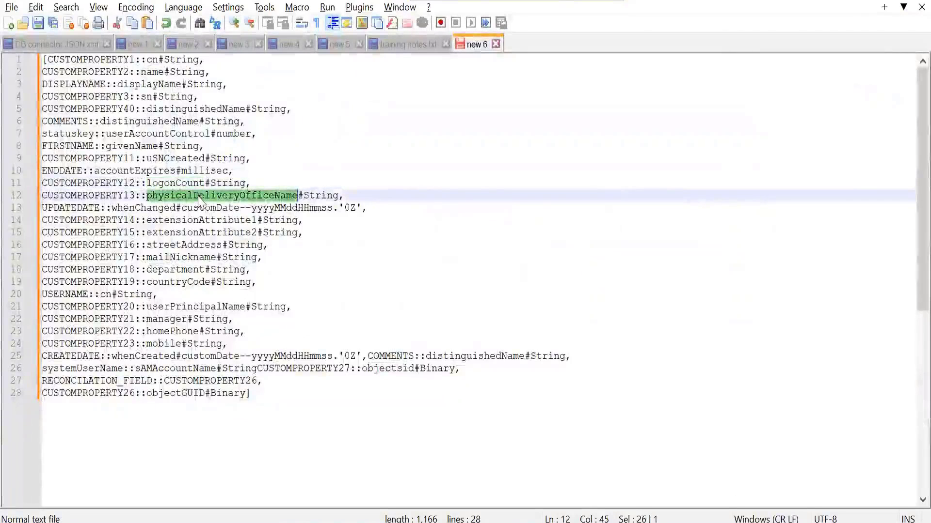
key("alt+Tab")
key("ctrl+a")
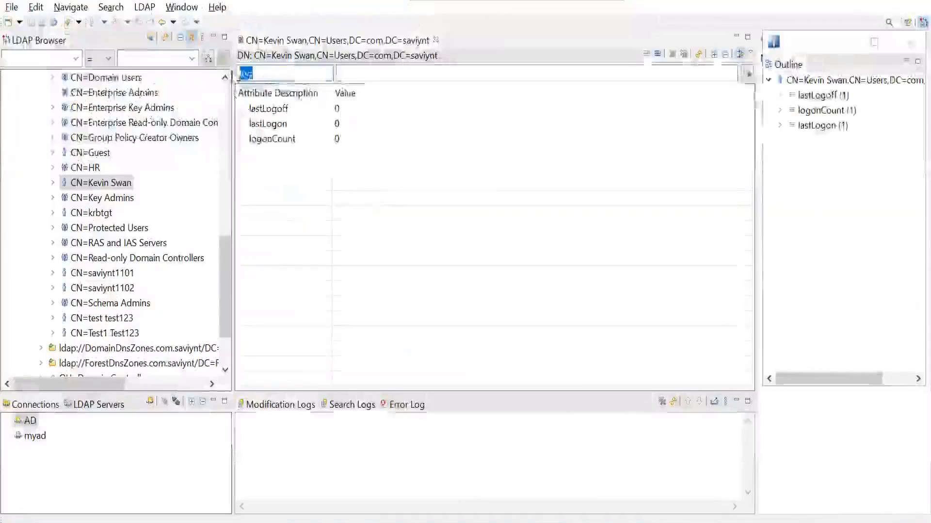
type("phy")
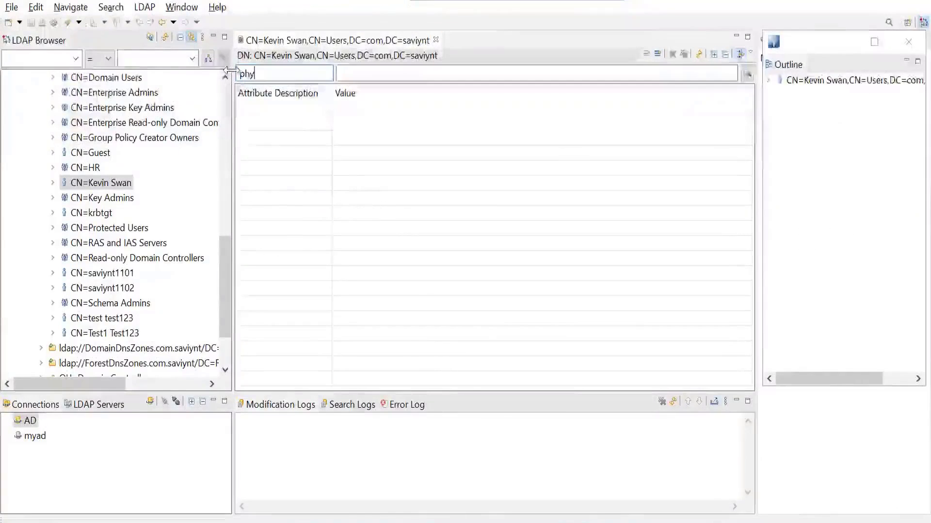
Return to the mapping text file and delete the CUSTOMPROPERTY13::physicalDeliveryOfficeName#String line along with its empty row
key("alt+Tab")
left_click_drag(346, 195, 31, 197)
key("Delete")
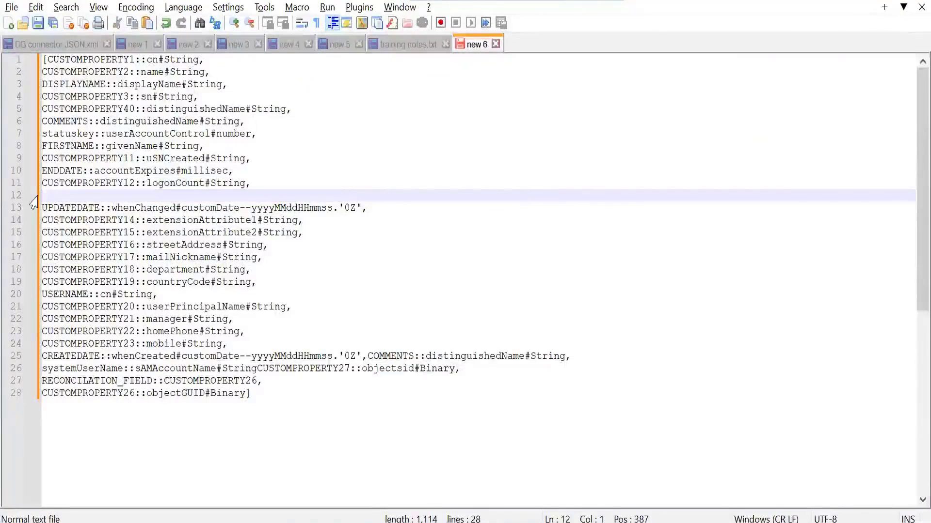
key("BackSpace")
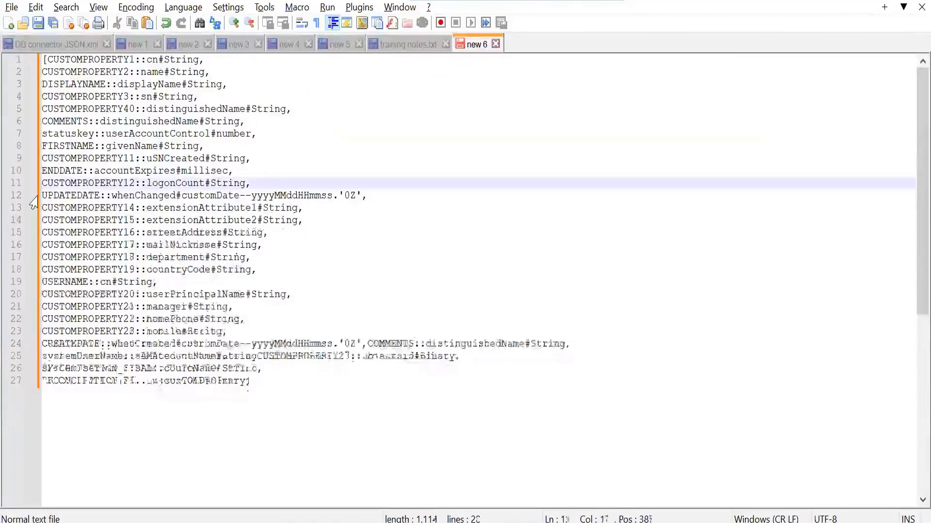
Check the LDAP user entry for the UPDATEDATE attribute whenChanged by filtering on when, and return to the mapping text file
left_click(161, 196)
double_click(161, 196)
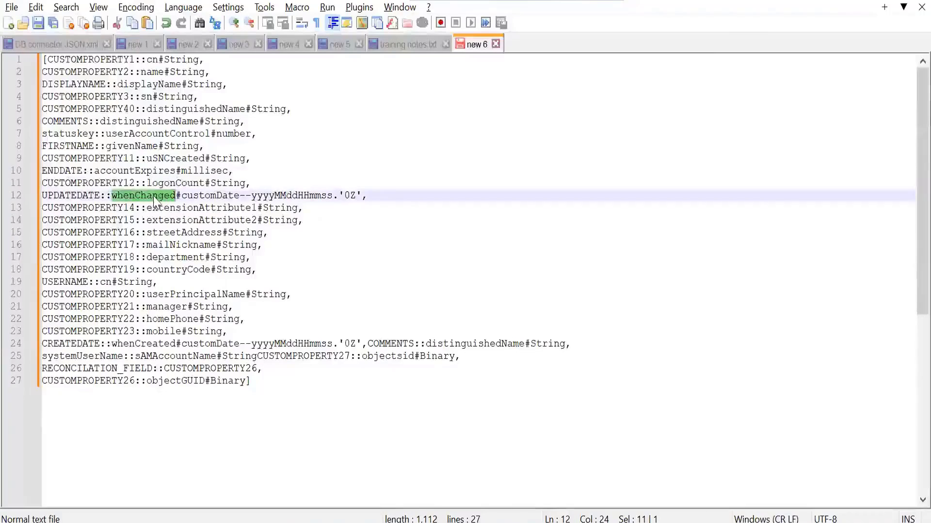
key("alt+Tab")
left_click_drag(270, 72, 220, 76)
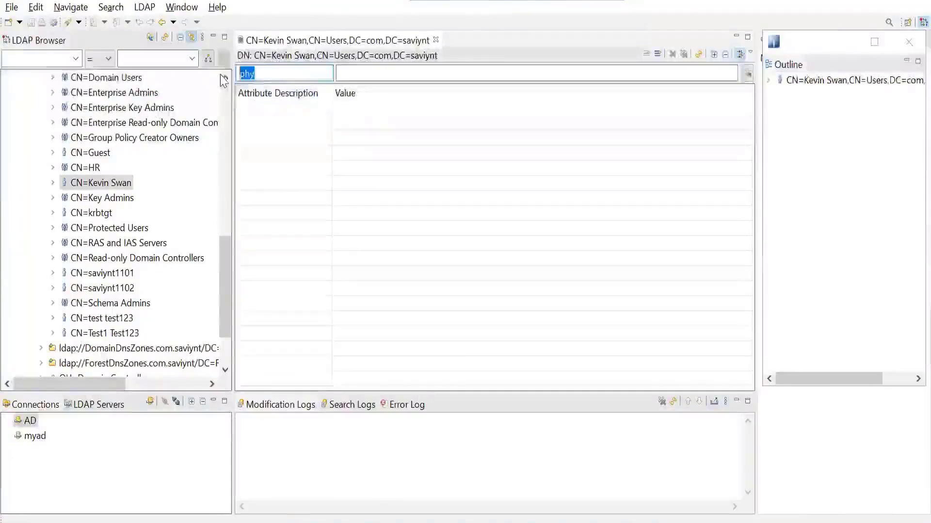
type("when")
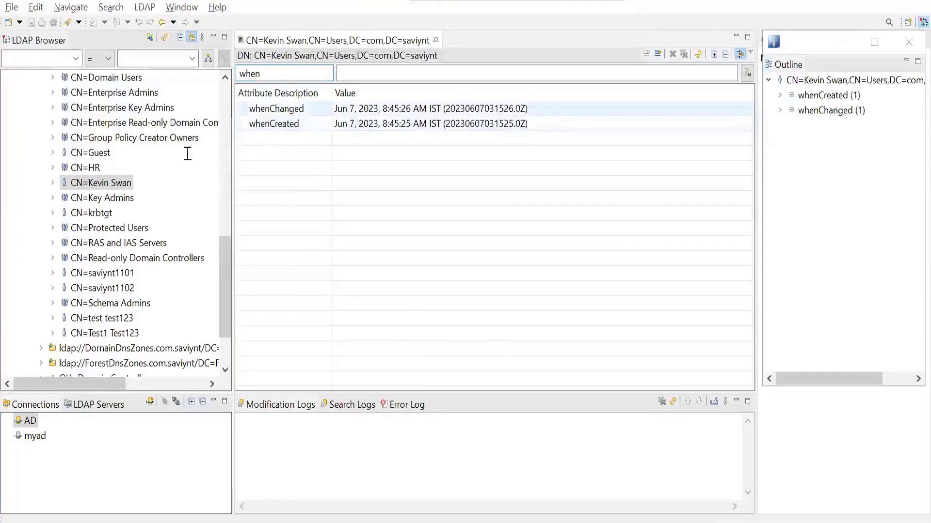
key("alt+Tab")
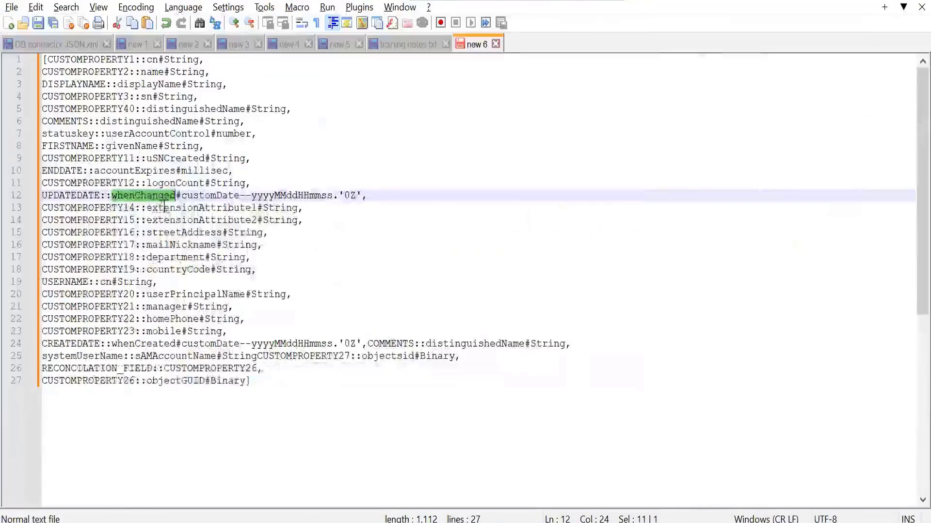
Check the LDAP user entry for the CUSTOMPROPERTY14 attribute extensionAttribute1 by filtering attributes on ext
double_click(179, 207)
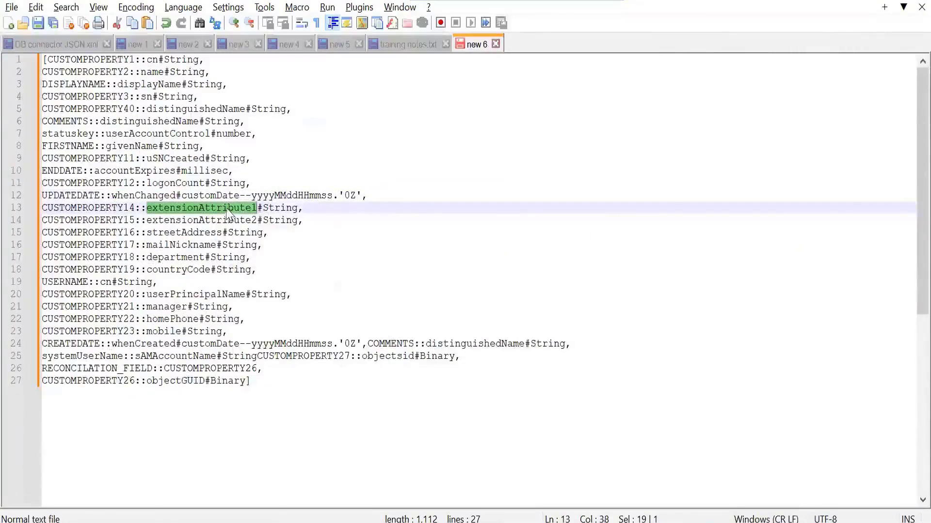
key("alt+Tab")
double_click(252, 73)
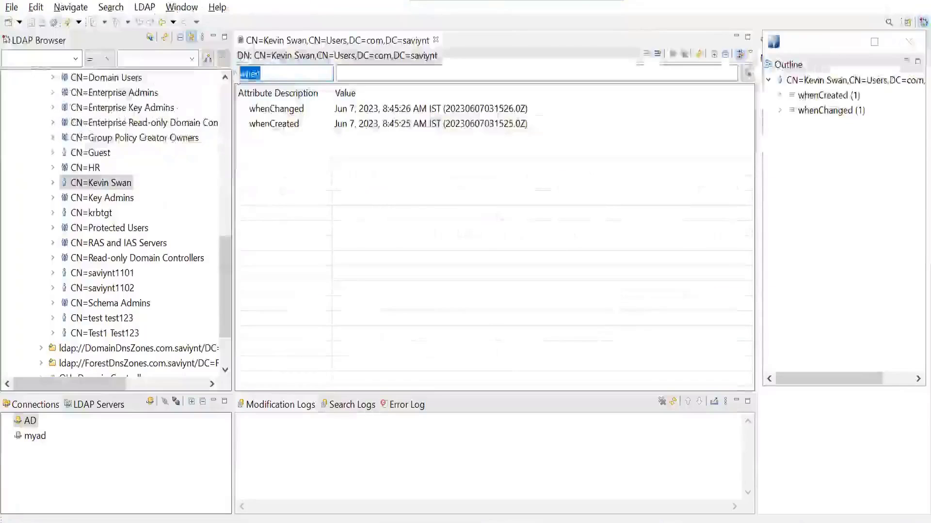
type("ext")
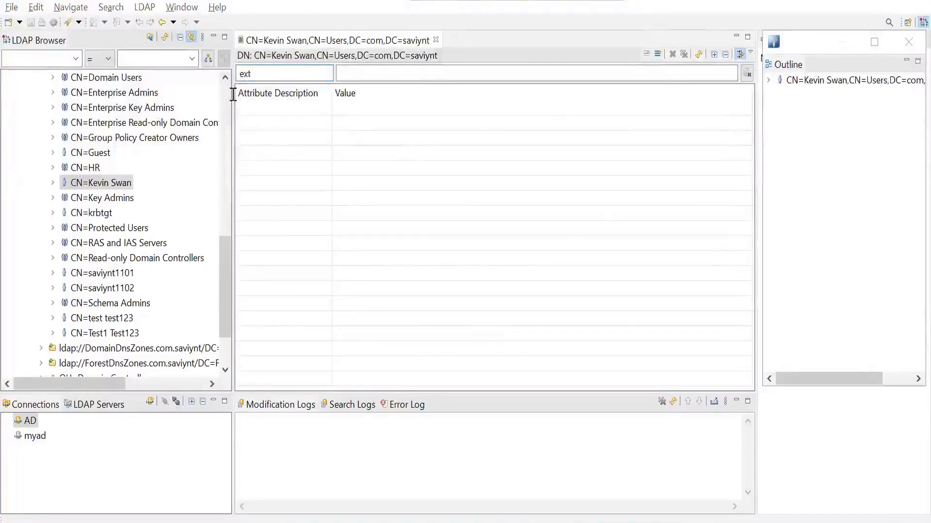
Return to the mapping text file and delete the CUSTOMPROPERTY14 extensionAttribute1 and CUSTOMPROPERTY15 extensionAttribute2 lines along with their empty rows
key("alt+Tab")
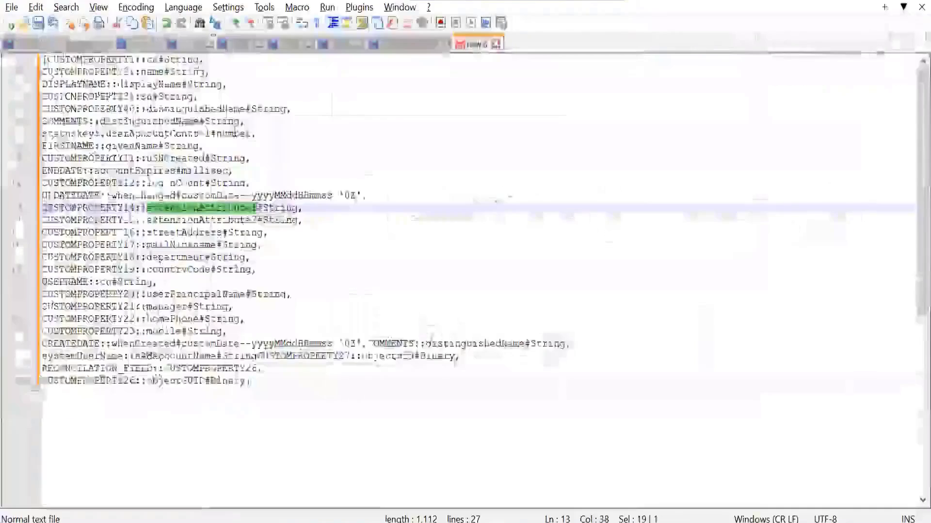
left_click_drag(302, 208, 32, 213)
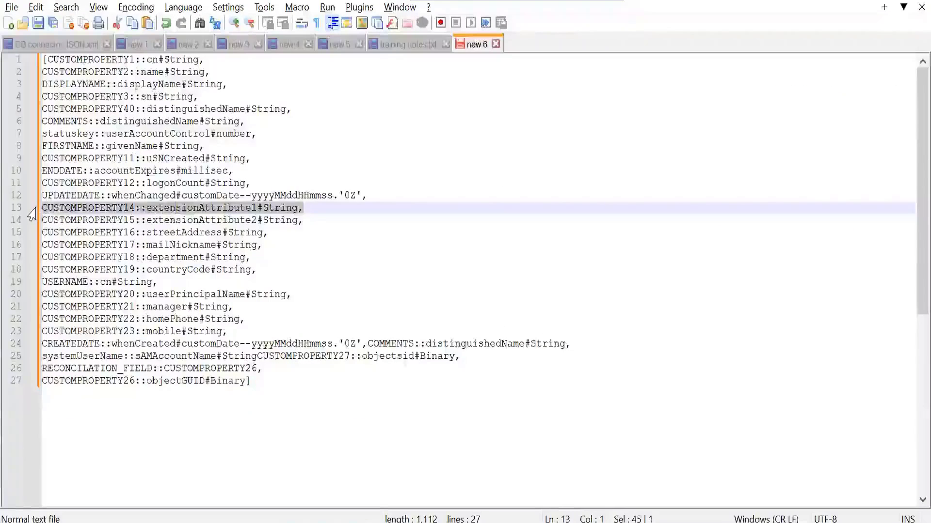
key("BackSpace")
key("BackSpace")
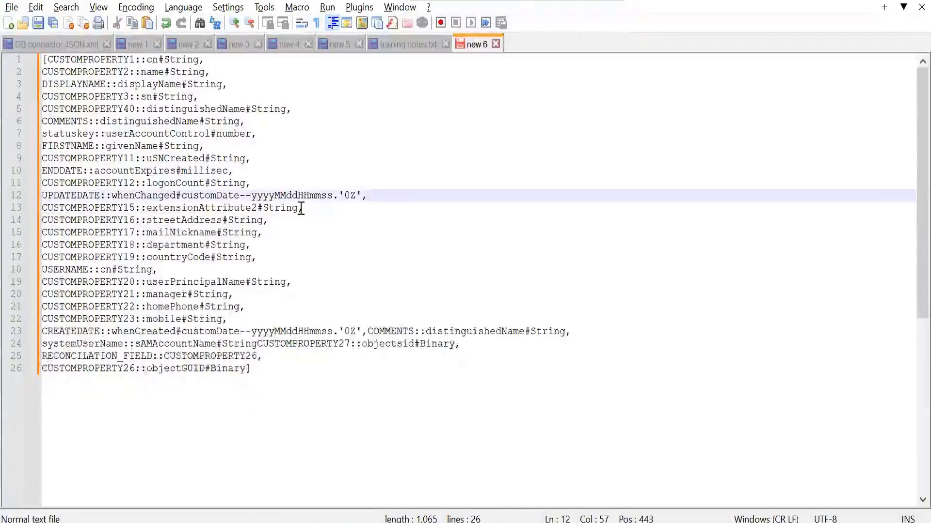
left_click_drag(301, 208, 30, 210)
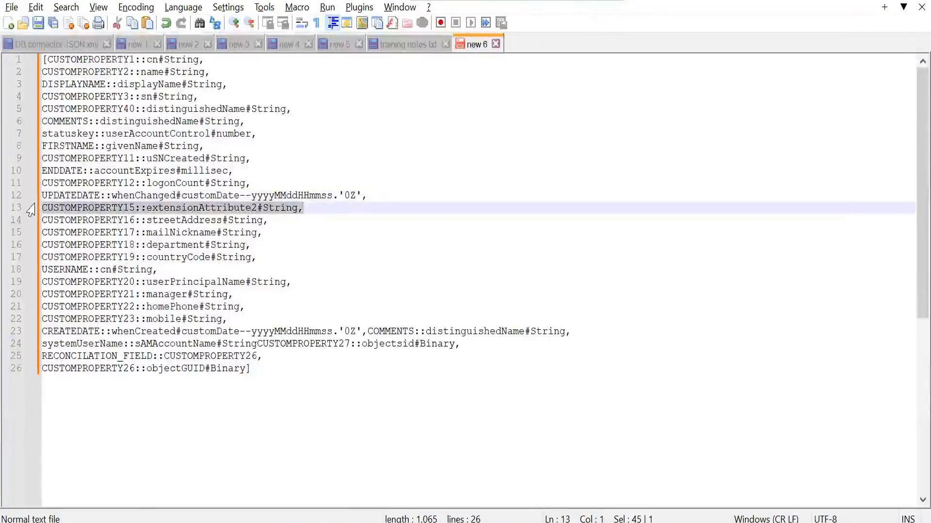
key("BackSpace")
key("BackSpace")
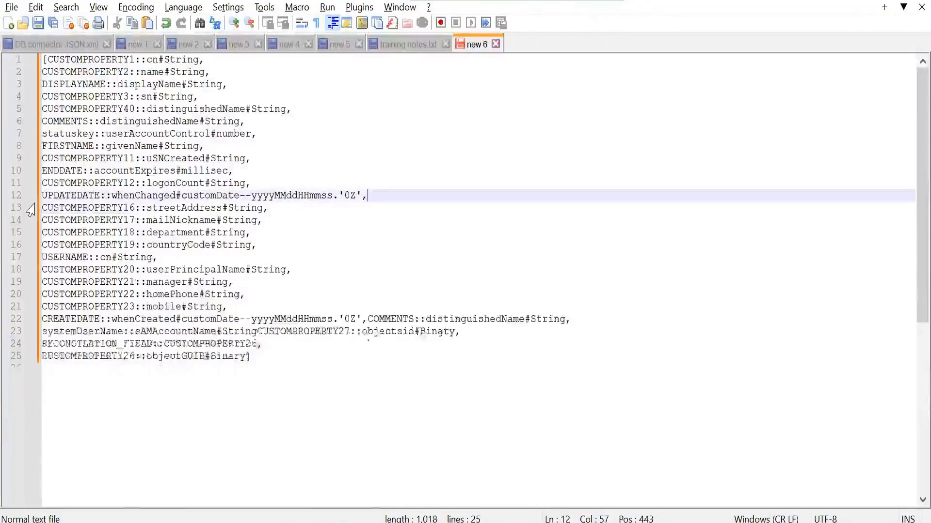
Check the LDAP user entry for the CUSTOMPROPERTY16 attribute streetAddress by filtering attributes on str, and clear the filter
double_click(194, 208)
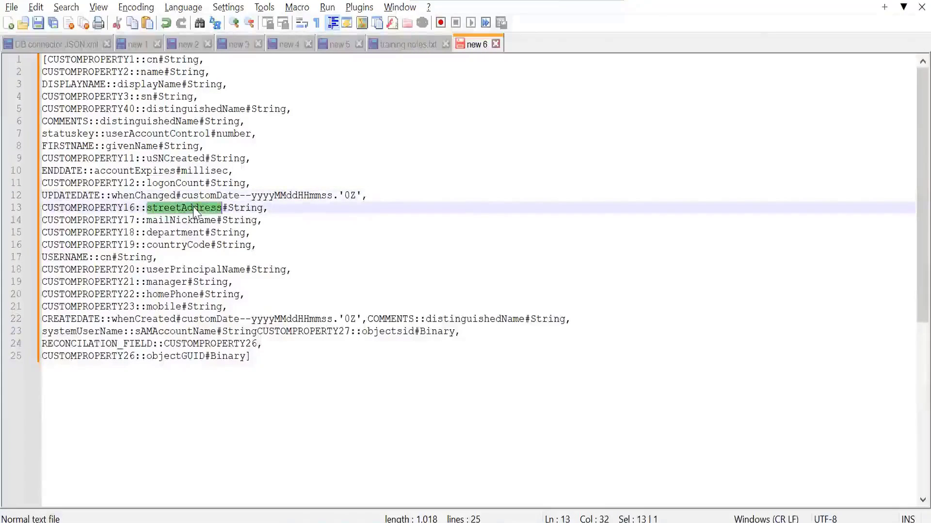
key("alt+Tab")
left_click_drag(260, 74, 237, 75)
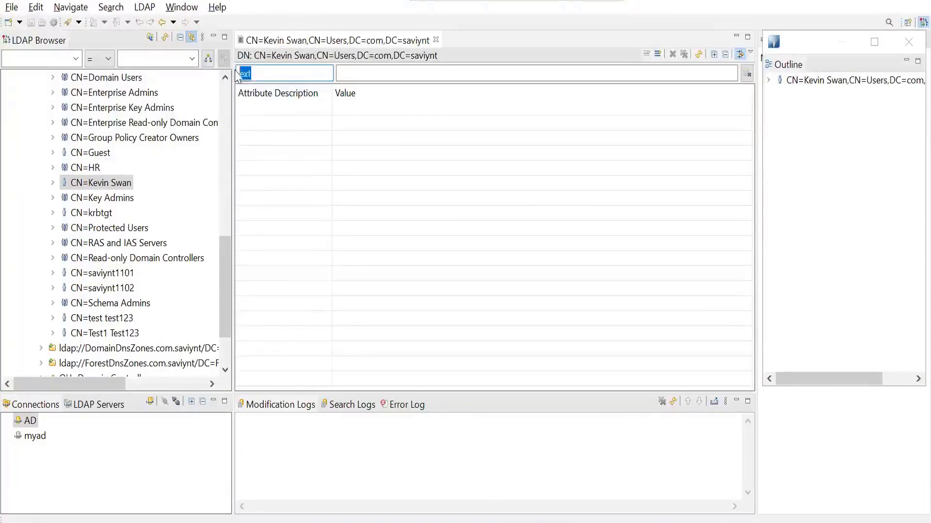
key("BackSpace")
type("str")
key("BackSpace")
key("BackSpace")
key("BackSpace")
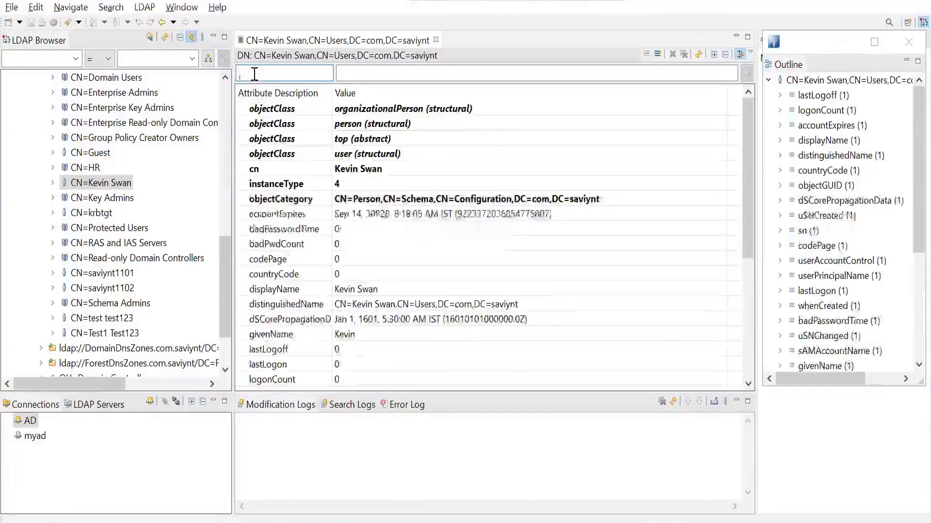
Return to the mapping text file and delete the CUSTOMPROPERTY16::streetAddress#String line along with its empty row
key("alt+Tab")
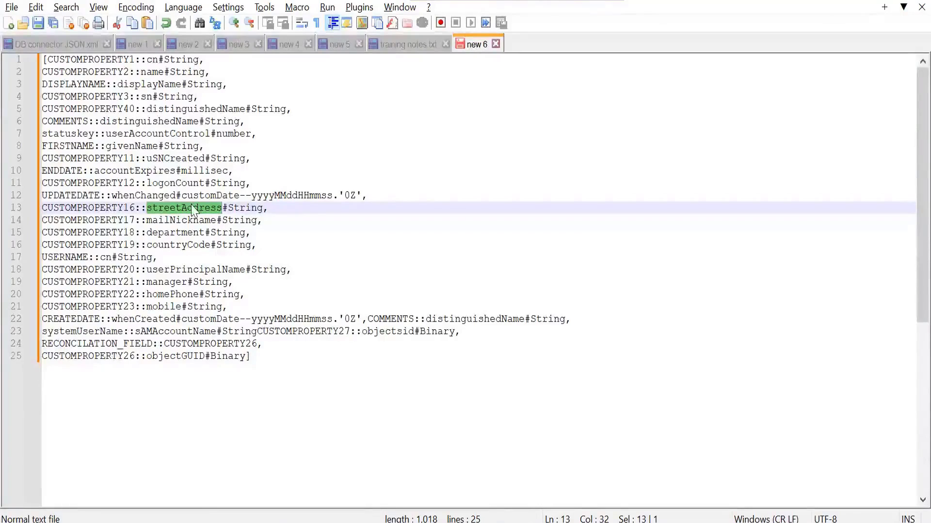
left_click_drag(273, 208, 43, 208)
key("BackSpace")
key("BackSpace")
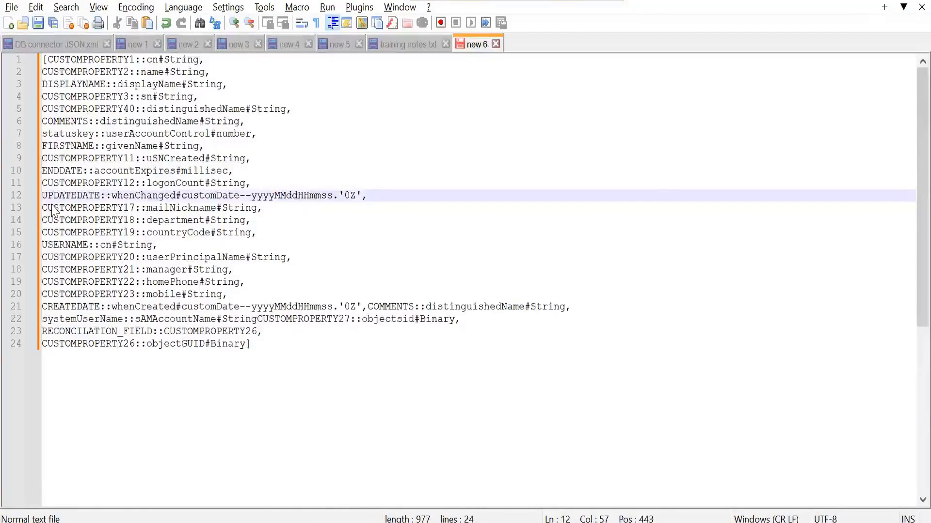
Check the LDAP user entry for mailNickname by filtering on mail, and delete the CUSTOMPROPERTY17::mailNickname#String line and its empty row from the mapping text file
double_click(173, 209)
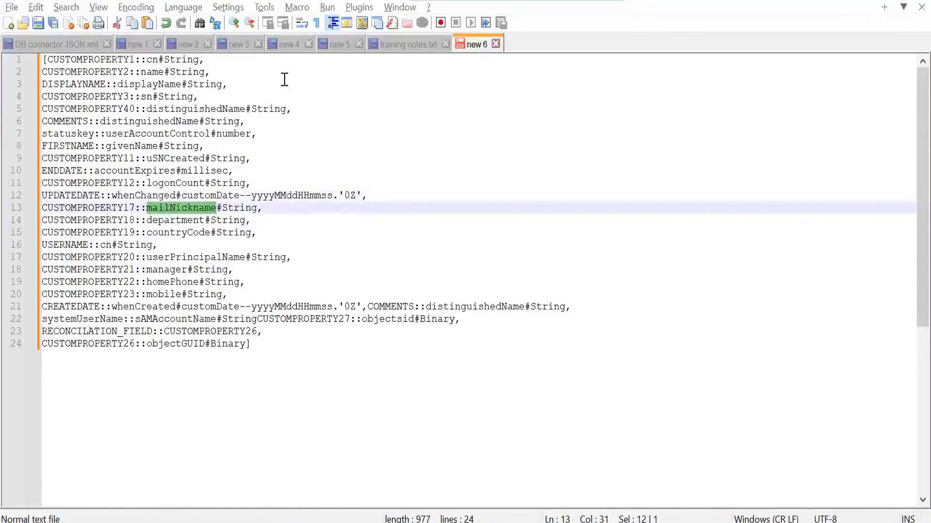
key("alt+Tab")
type("mail")
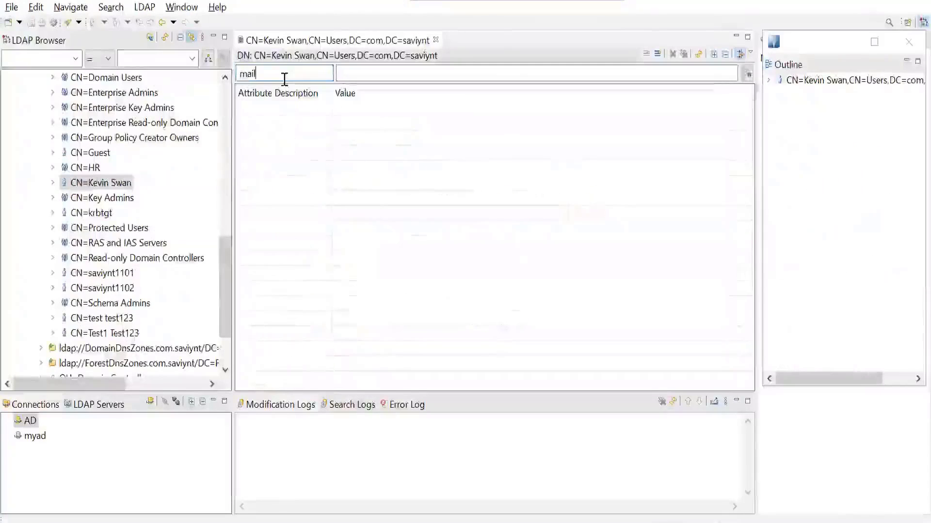
key("alt+Tab")
left_click_drag(270, 207, 35, 216)
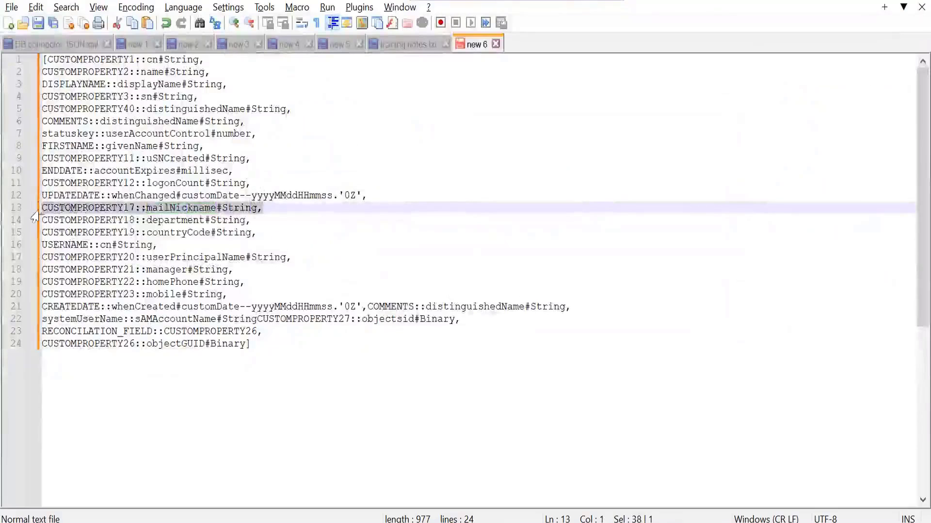
key("BackSpace")
key("BackSpace")
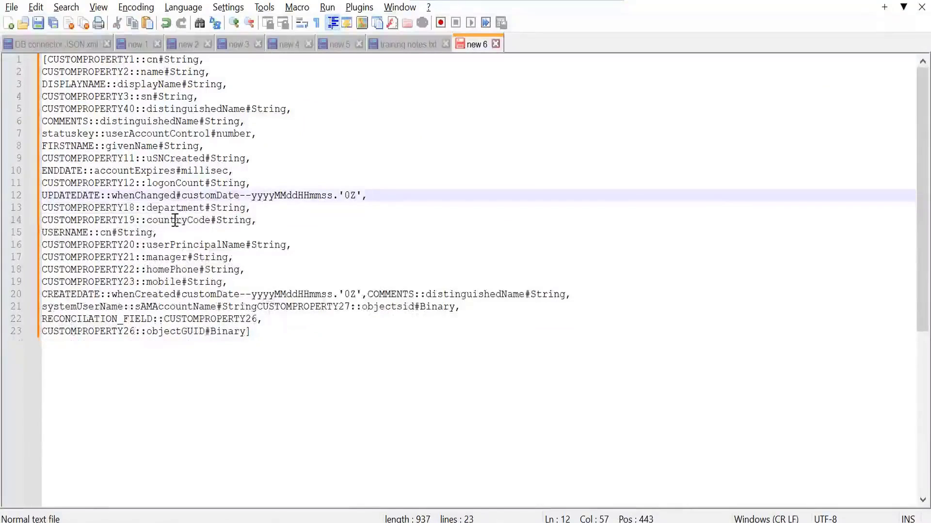
Check the LDAP user entry for department by filtering on depa, and delete the CUSTOMPROPERTY18::department#String line and its empty row from the mapping text file
double_click(176, 210)
key("alt+Tab")
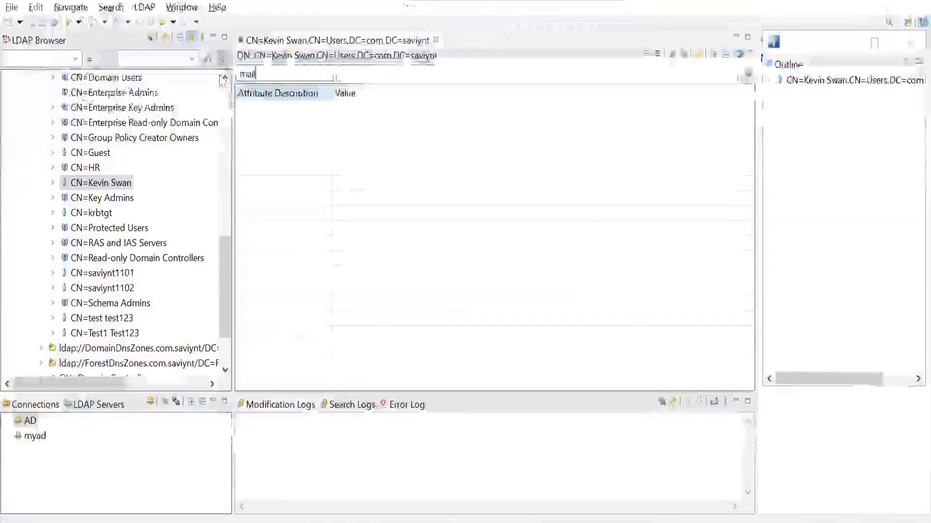
type("depa")
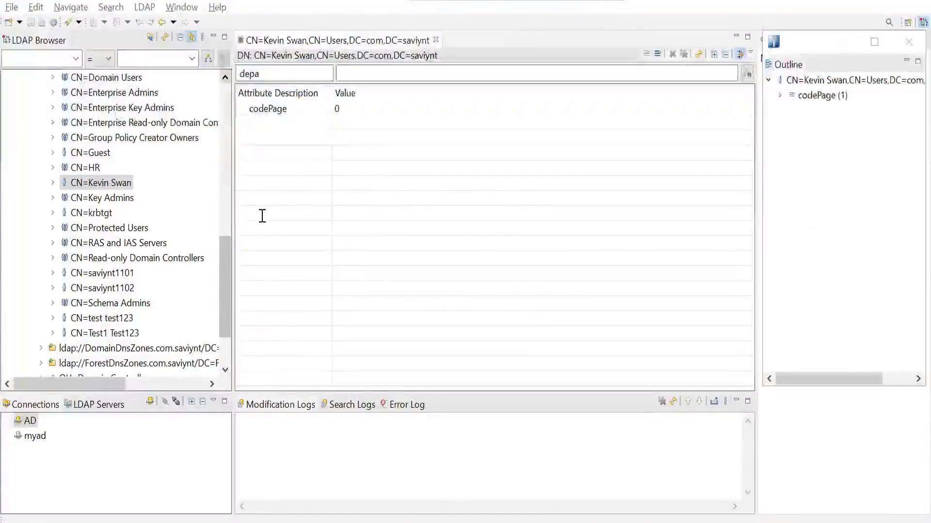
key("alt+Tab")
left_click_drag(260, 210, 30, 208)
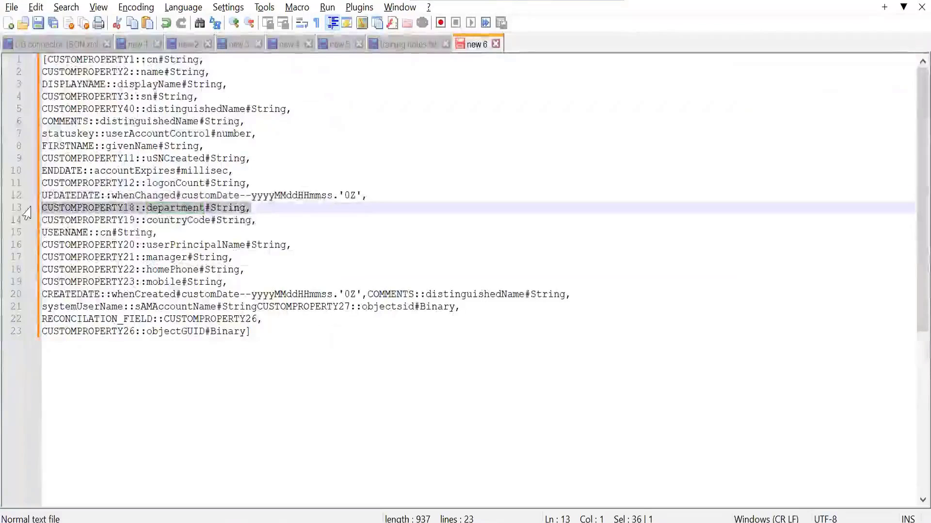
key("BackSpace")
key("BackSpace")
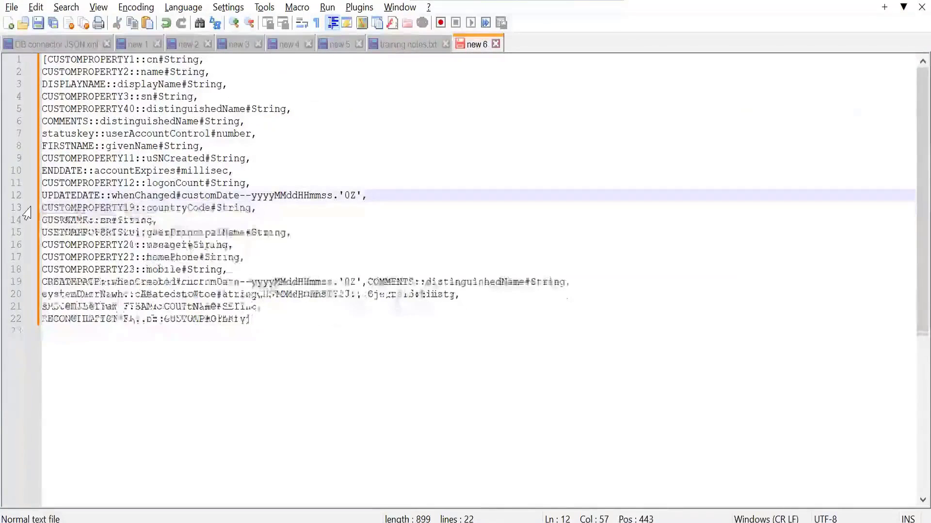
Check the LDAP user entry for the CUSTOMPROPERTY19 attribute countryCode by filtering on countr, and return to the mapping text file
double_click(180, 208)
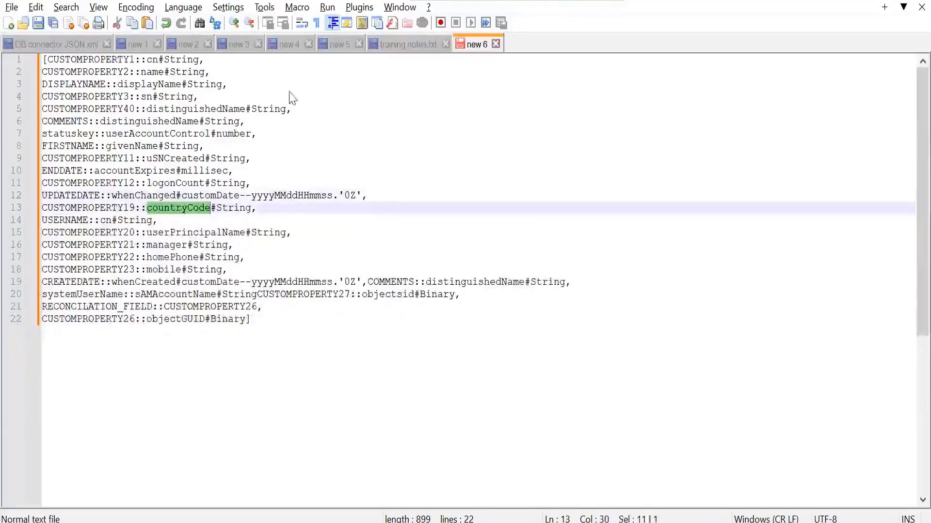
key("alt+Tab")
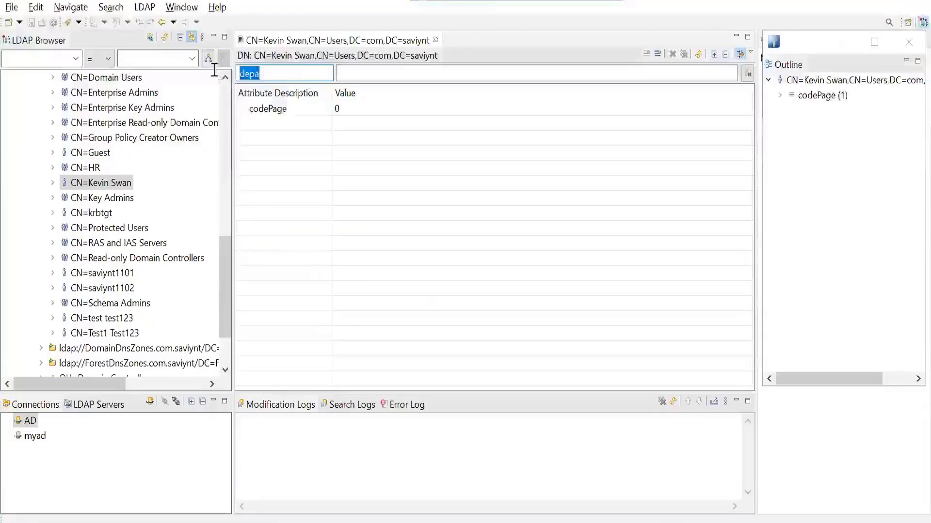
type("c")
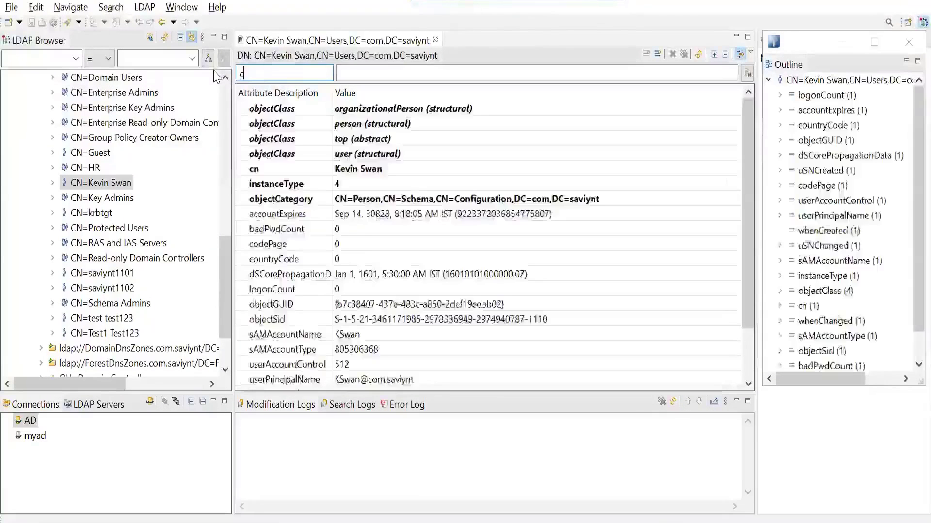
type("ount")
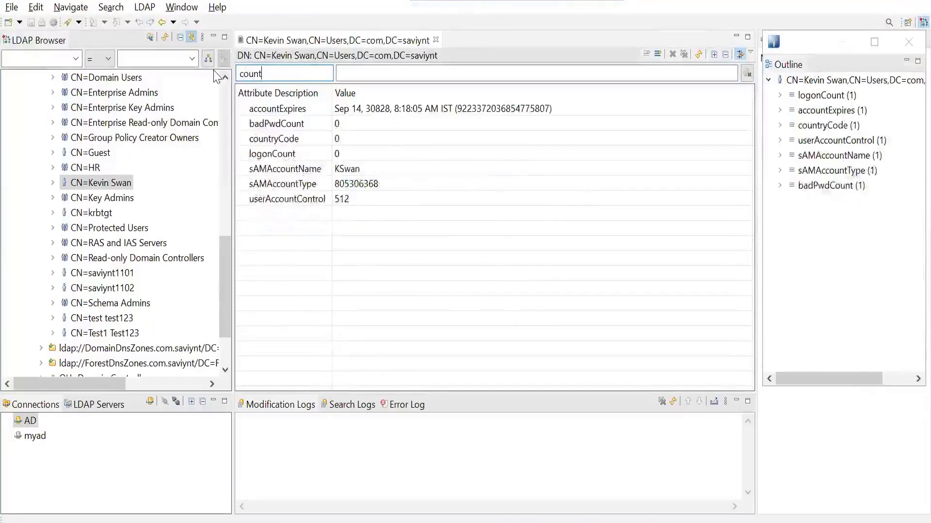
type("r")
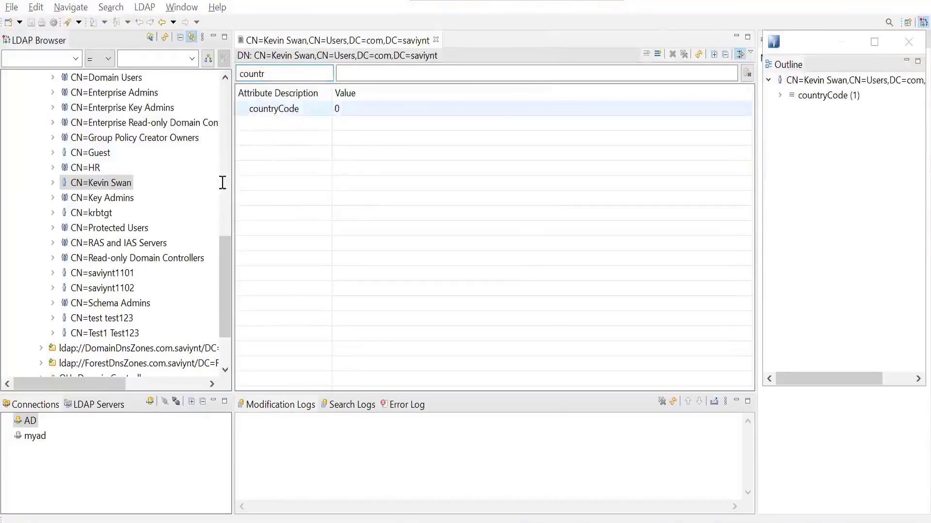
key("alt+Tab")
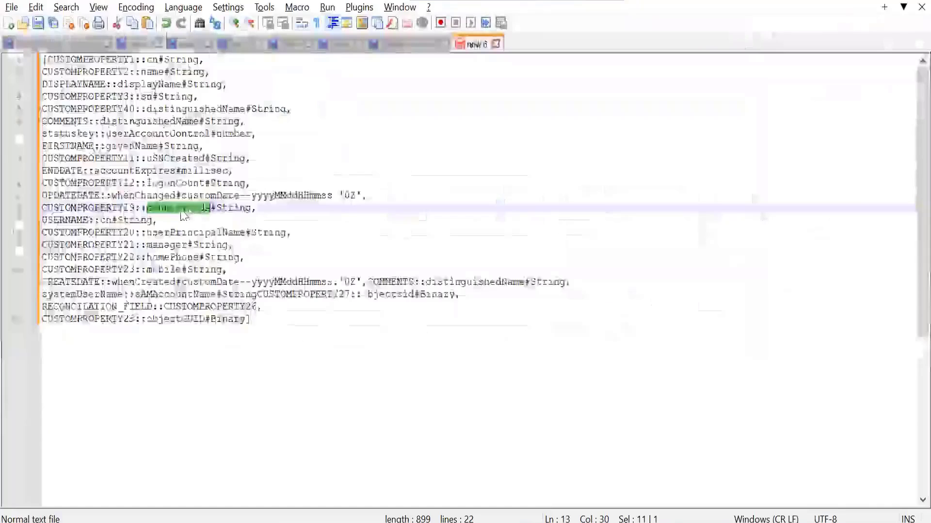
Compare the cn attribute on the USERNAME line with the one mapped to CUSTOMPROPERTY1
left_click(104, 221)
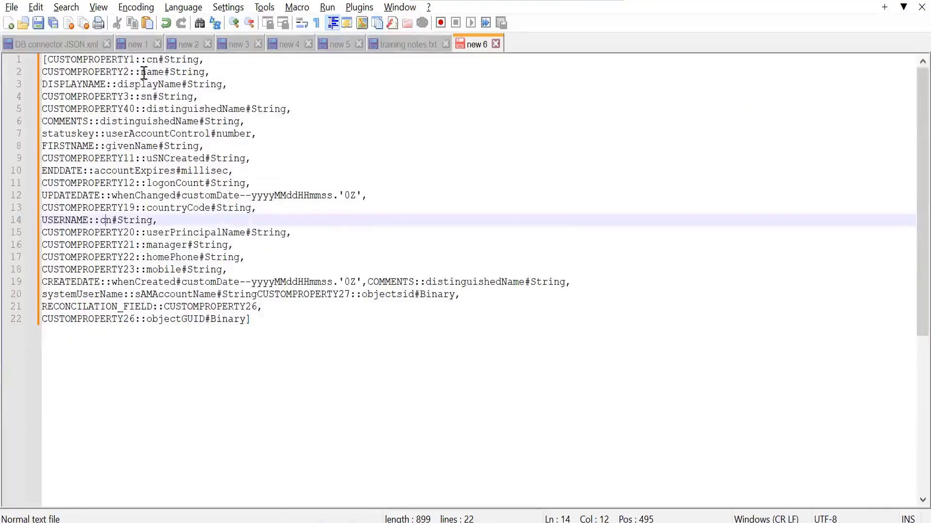
left_click(152, 59)
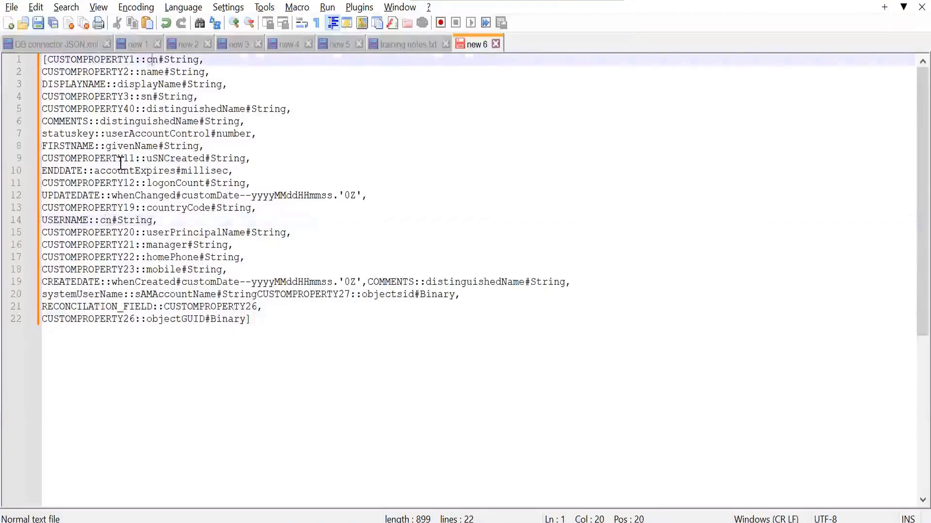
double_click(104, 221)
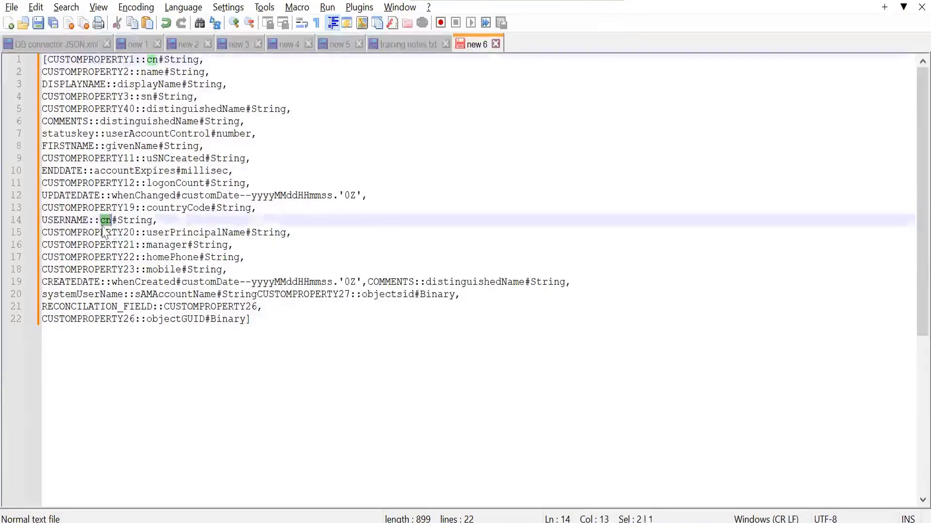
Check the LDAP user entry for the CUSTOMPROPERTY20 attribute userPrincipalName by filtering on user, and return to the mapping text file
double_click(199, 233)
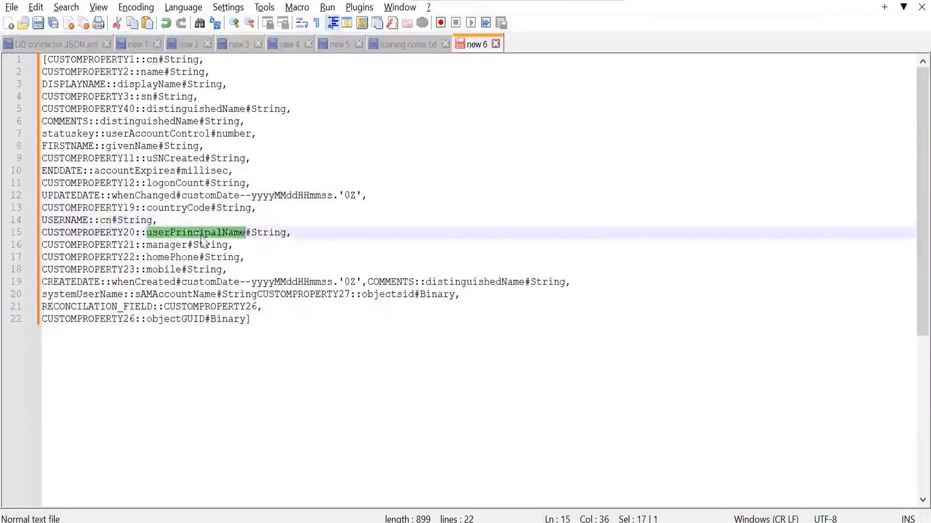
key("alt+Tab")
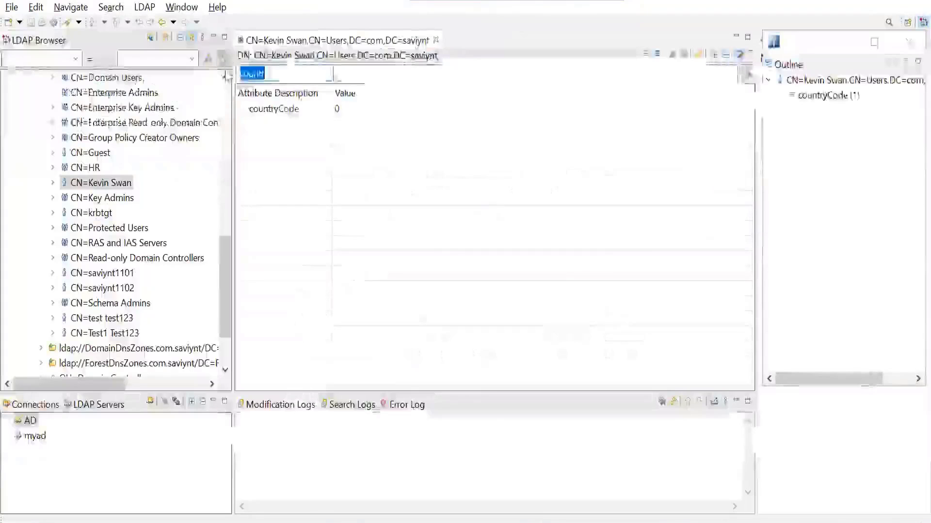
type("us")
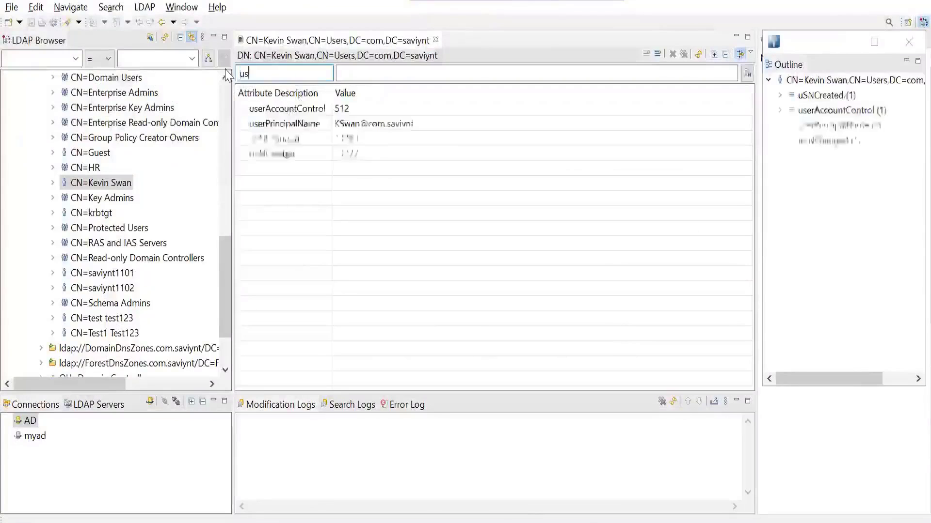
type("er")
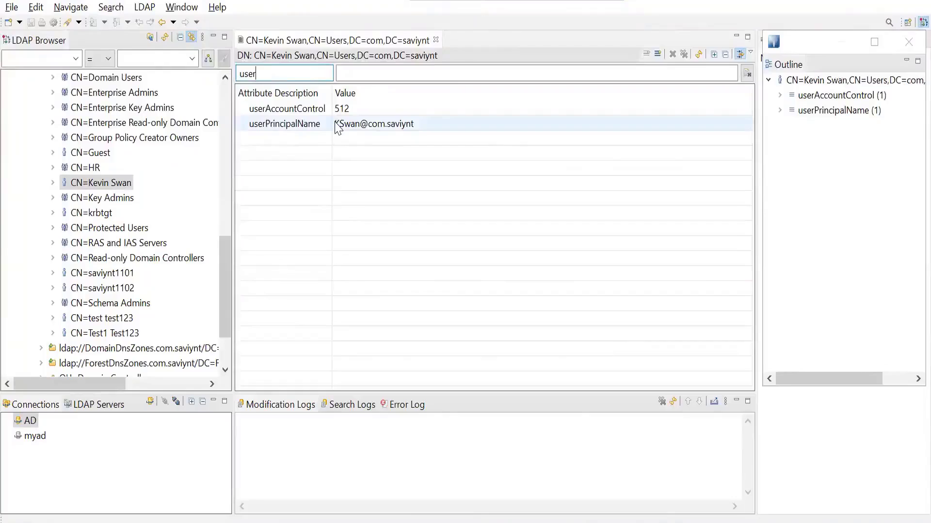
key("alt+Tab")
Check the LDAP user entry for the CUSTOMPROPERTY21 attribute manager by filtering attributes on manag
left_click(168, 250)
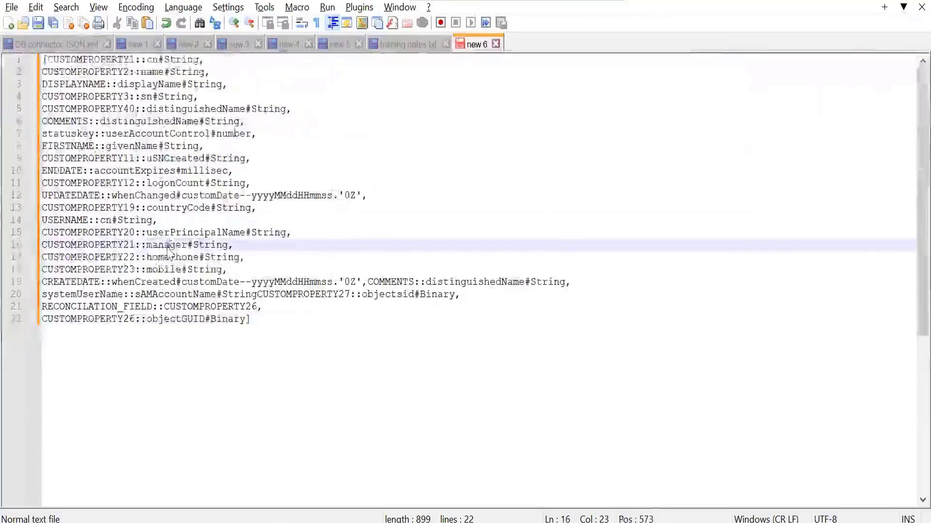
double_click(168, 245)
key("alt+Tab")
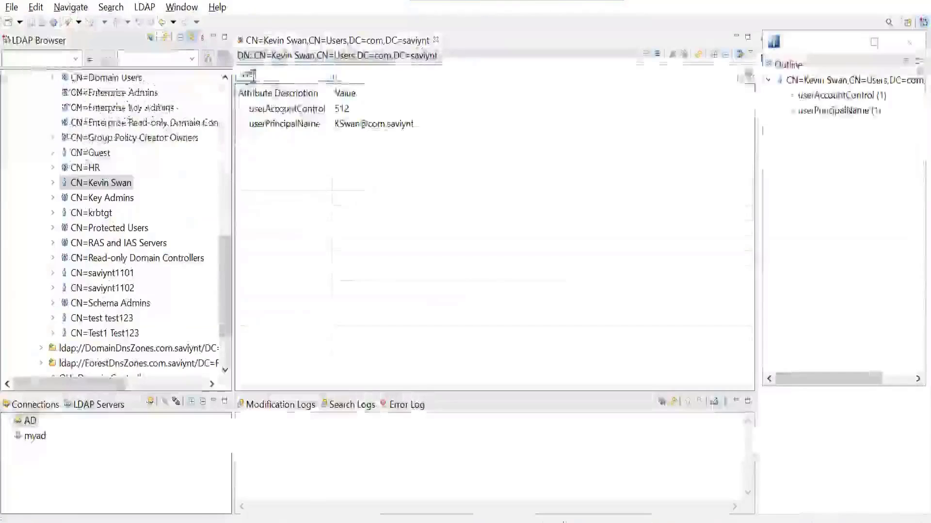
key("ctrl+f")
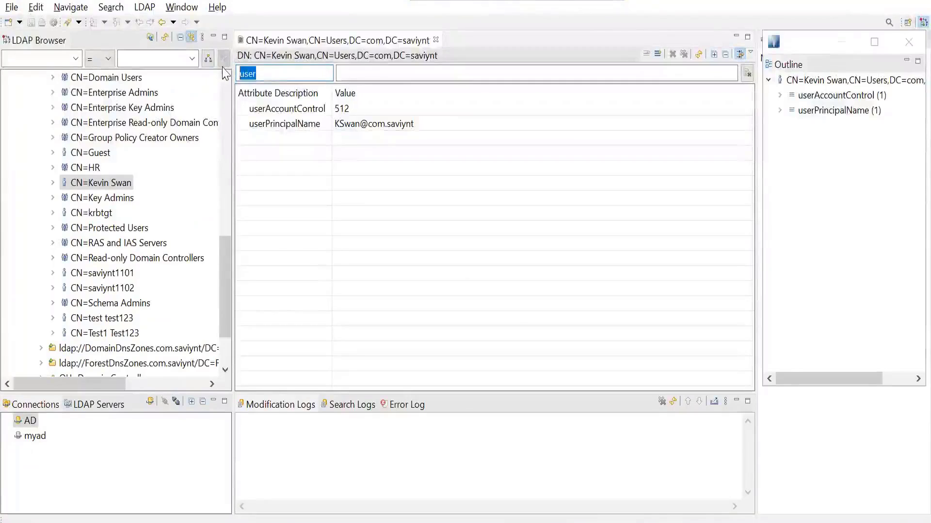
type("manag")
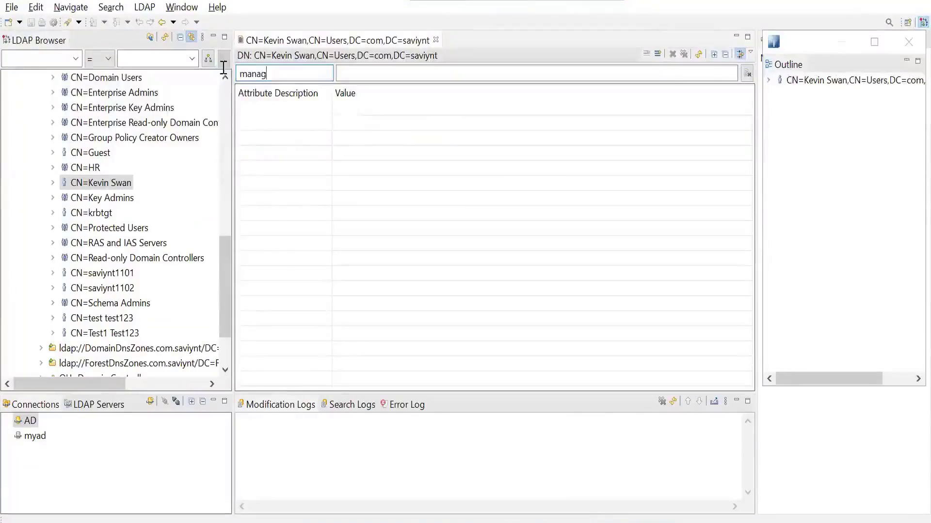
Return to the mapping text file and delete the CUSTOMPROPERTY21::manager#String line along with its empty row
key("alt+Tab")
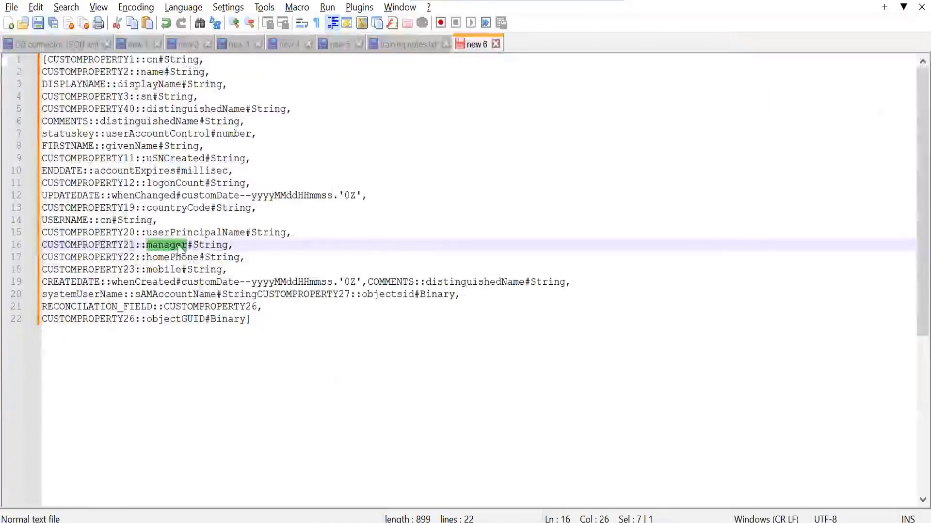
double_click(181, 242)
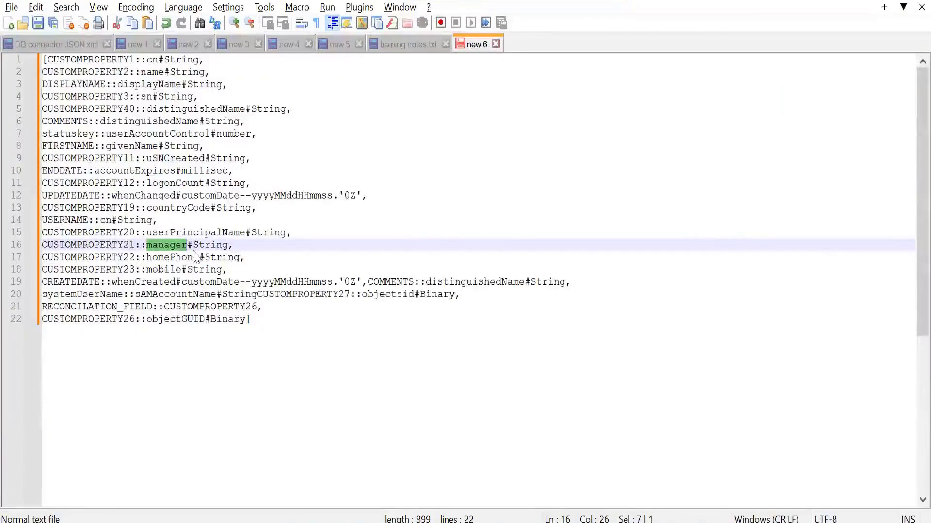
left_click(192, 245)
left_click(239, 246)
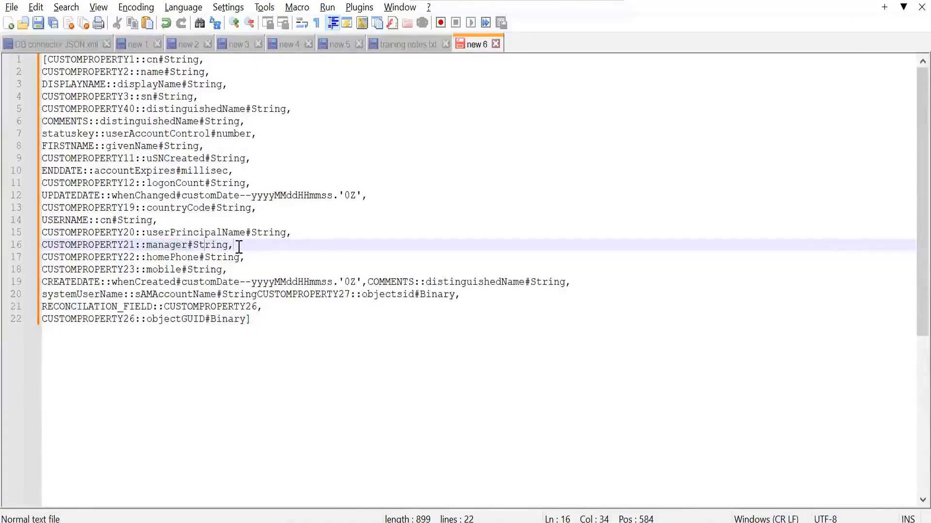
left_click_drag(239, 246, 32, 250)
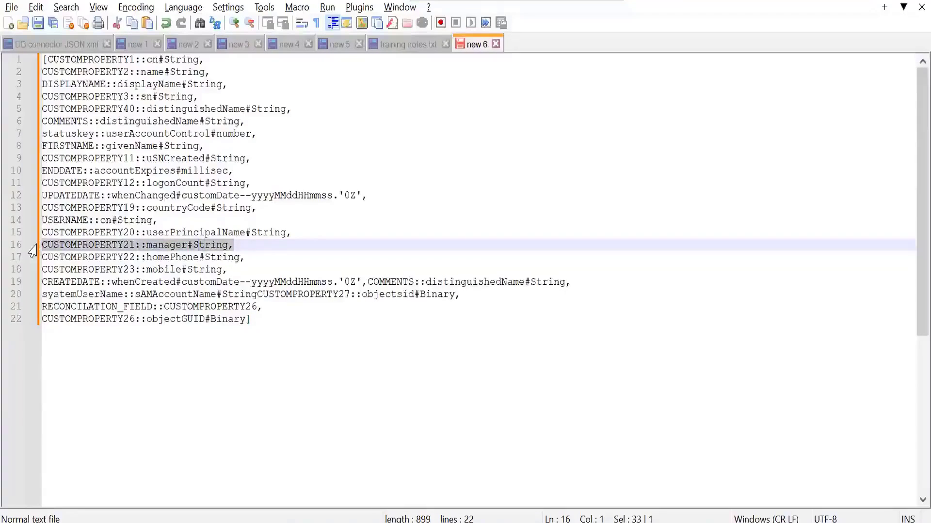
key("BackSpace")
key("BackSpace")
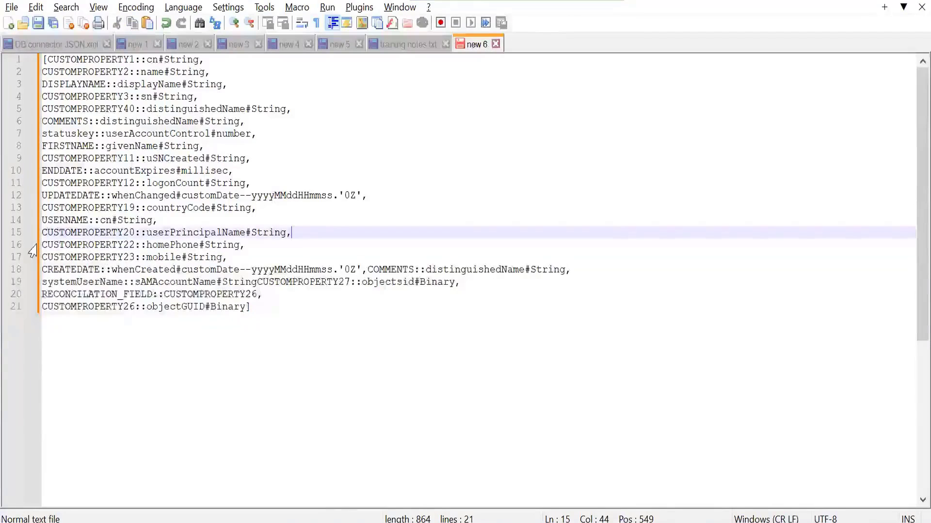
Check the LDAP user entry for the CUSTOMPROPERTY22 attribute homePhone by filtering attributes on home
double_click(173, 246)
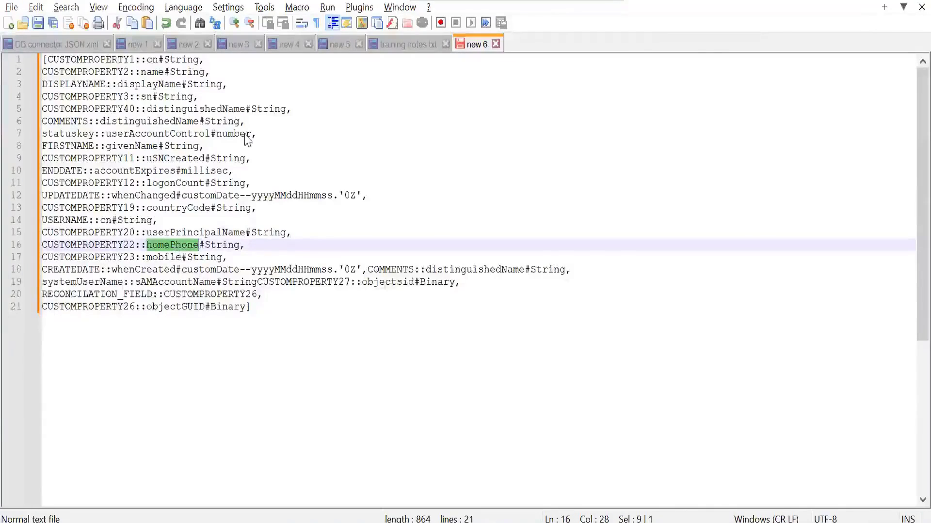
key("alt+Tab")
type("home")
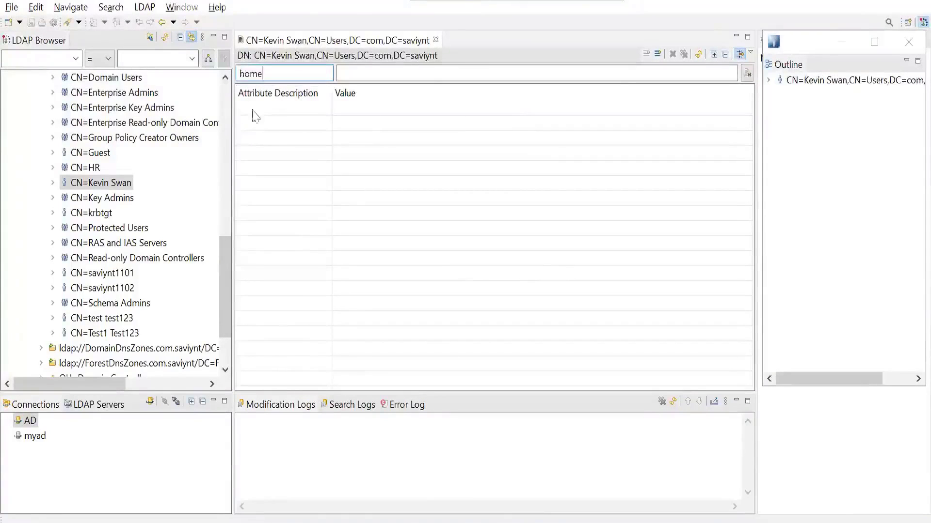
Return to the mapping text file and delete the CUSTOMPROPERTY22::homePhone#String line along with its empty row
key("alt+Tab")
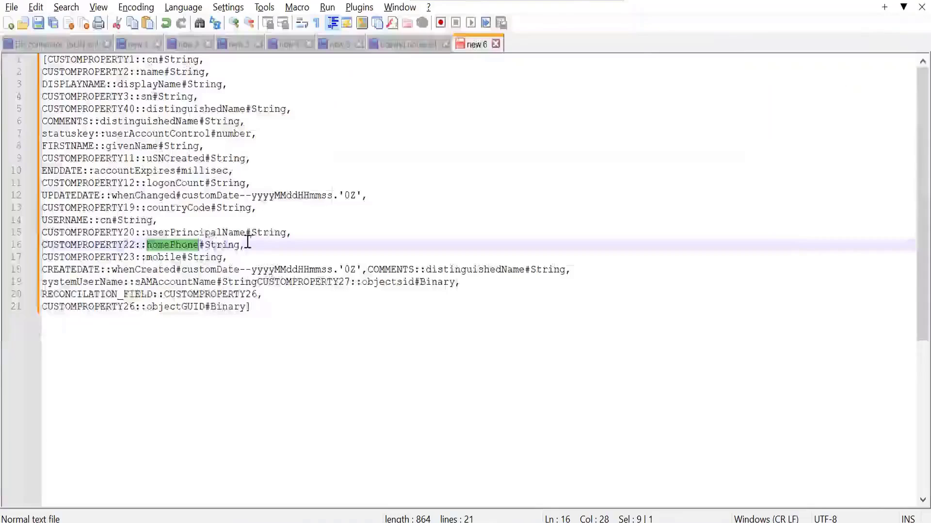
left_click_drag(250, 241, 43, 238)
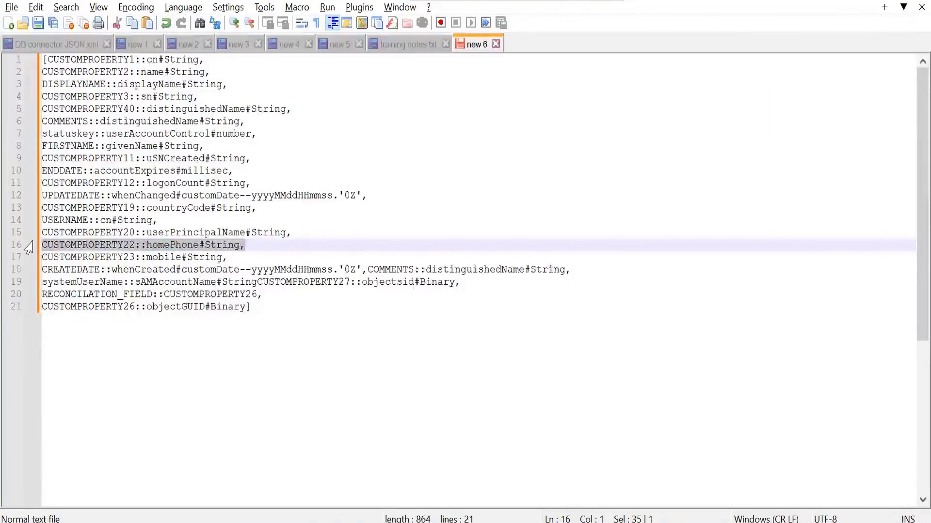
key("BackSpace")
key("BackSpace")
Check the LDAP user entry for the CUSTOMPROPERTY23 attribute mobile by filtering attributes on mobi
left_click(163, 244)
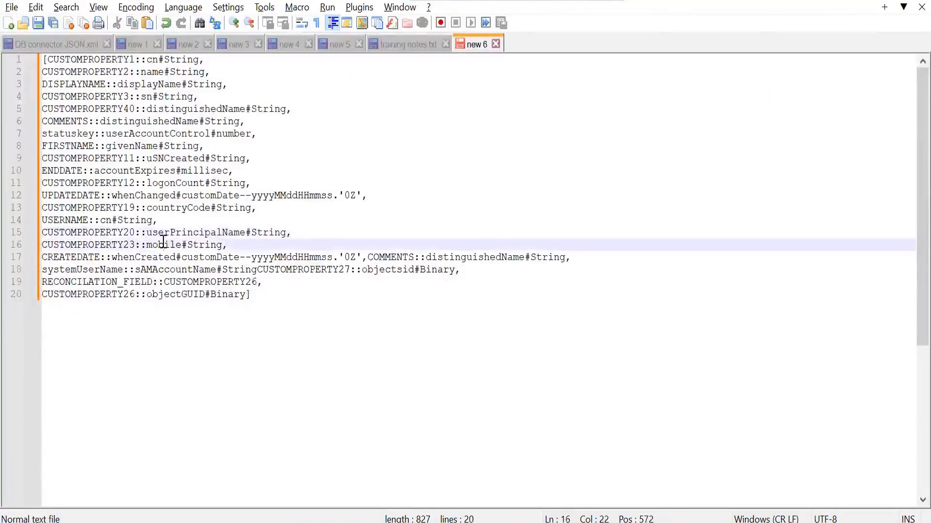
double_click(163, 244)
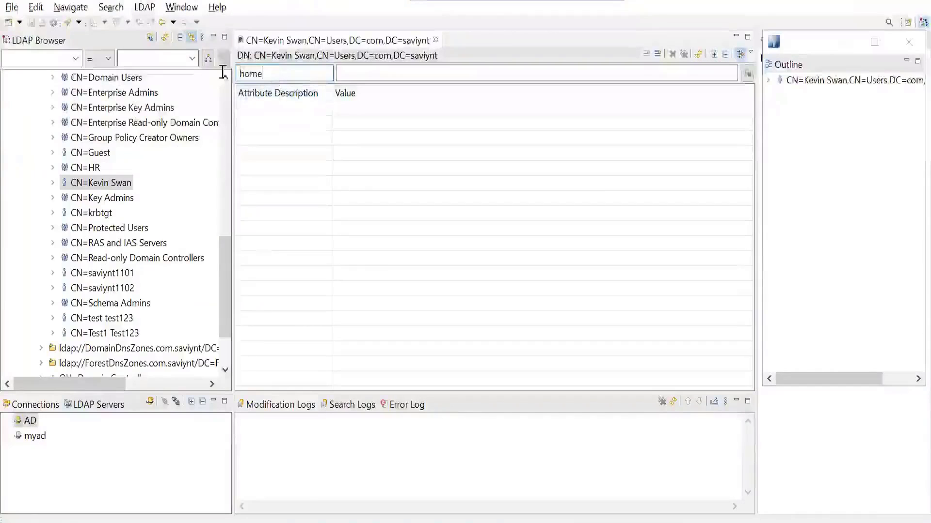
key("ctrl+a")
type("mobi")
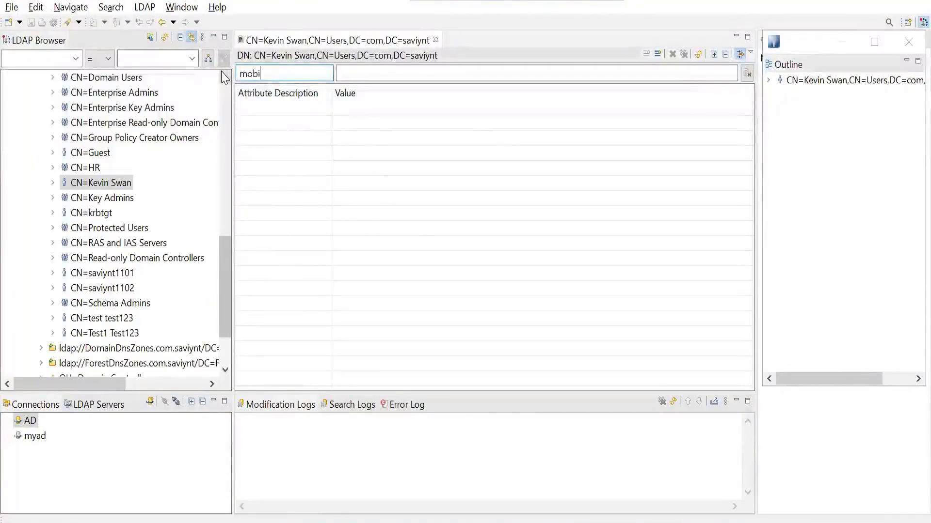
Return to the mapping text file and delete the CUSTOMPROPERTY23::mobile#String line along with its empty row
key("alt+Tab")
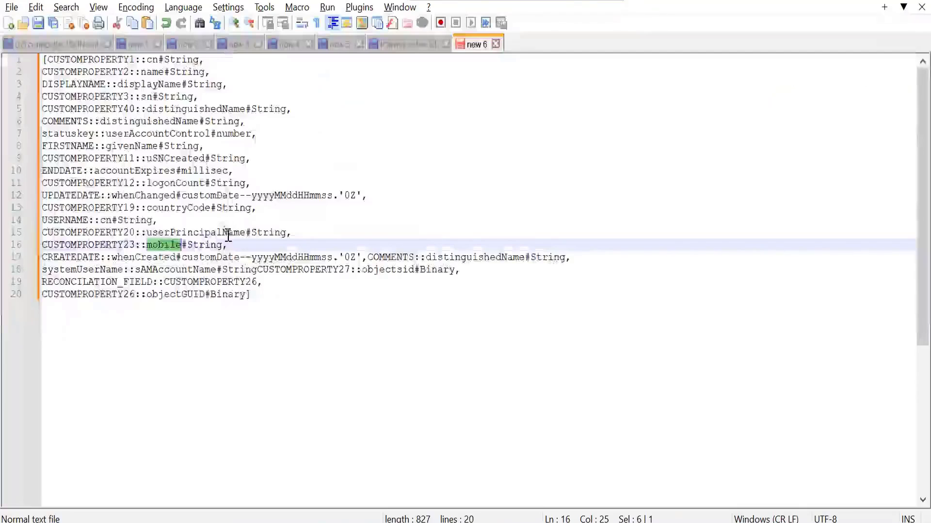
left_click_drag(228, 245, 29, 251)
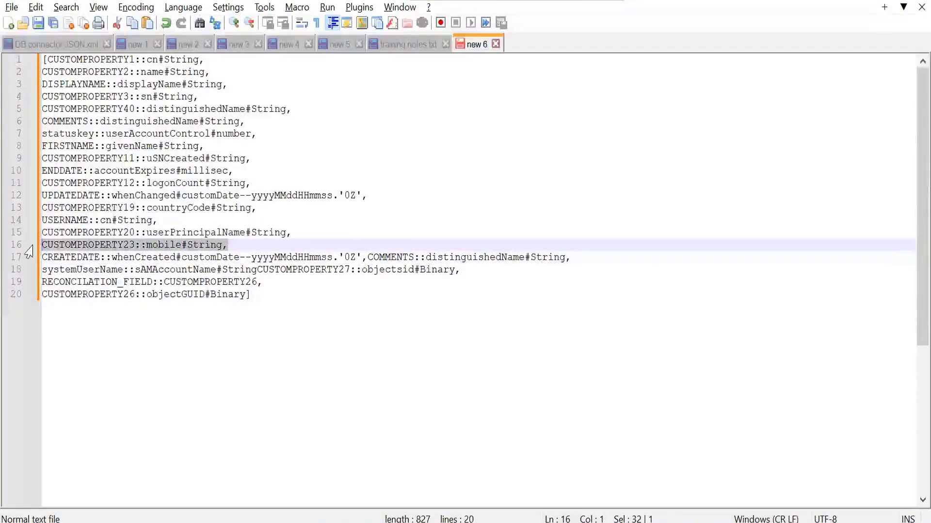
key("BackSpace")
key("BackSpace")
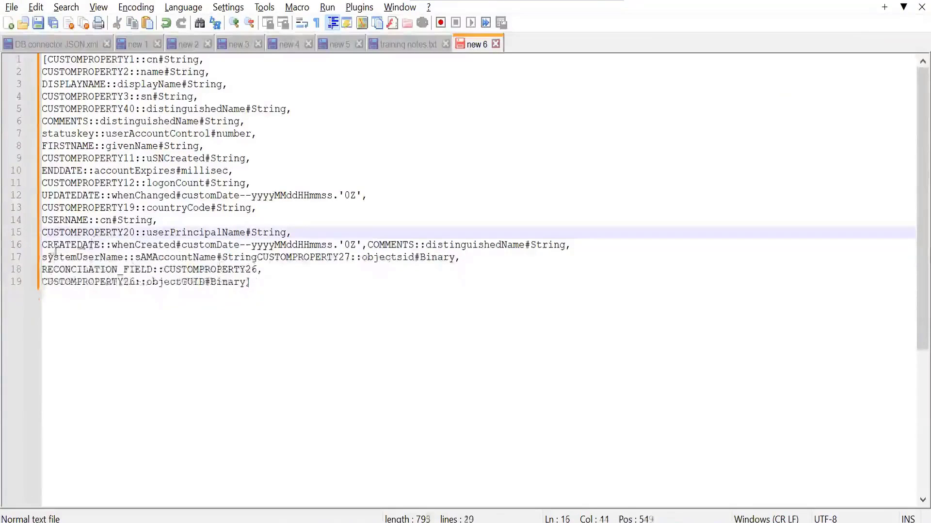
Select the whenCreated attribute name on the CREATEDATE line of the mapping
double_click(140, 245)
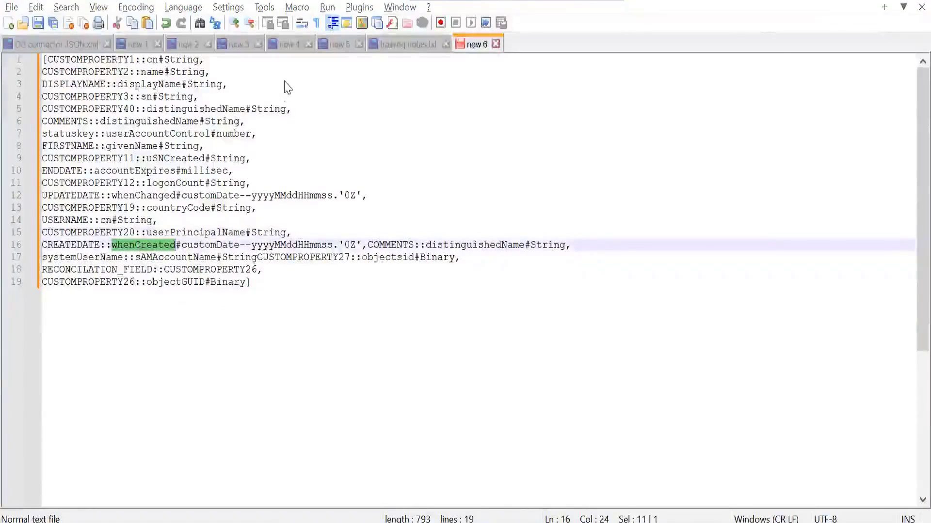